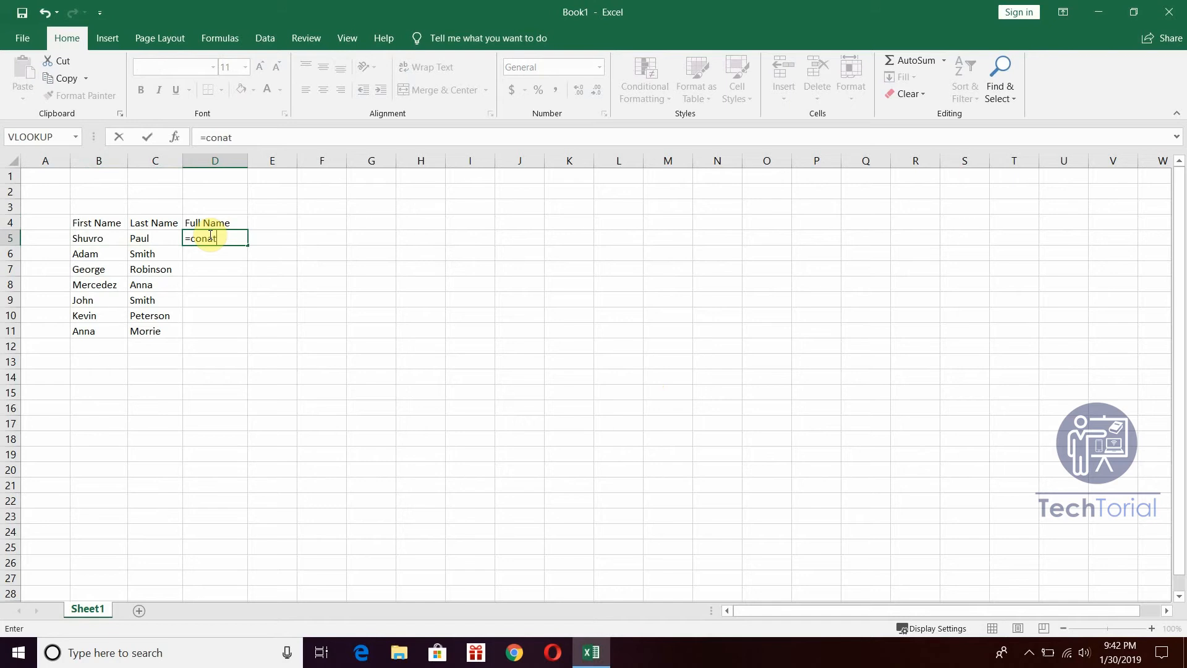
type("nc")
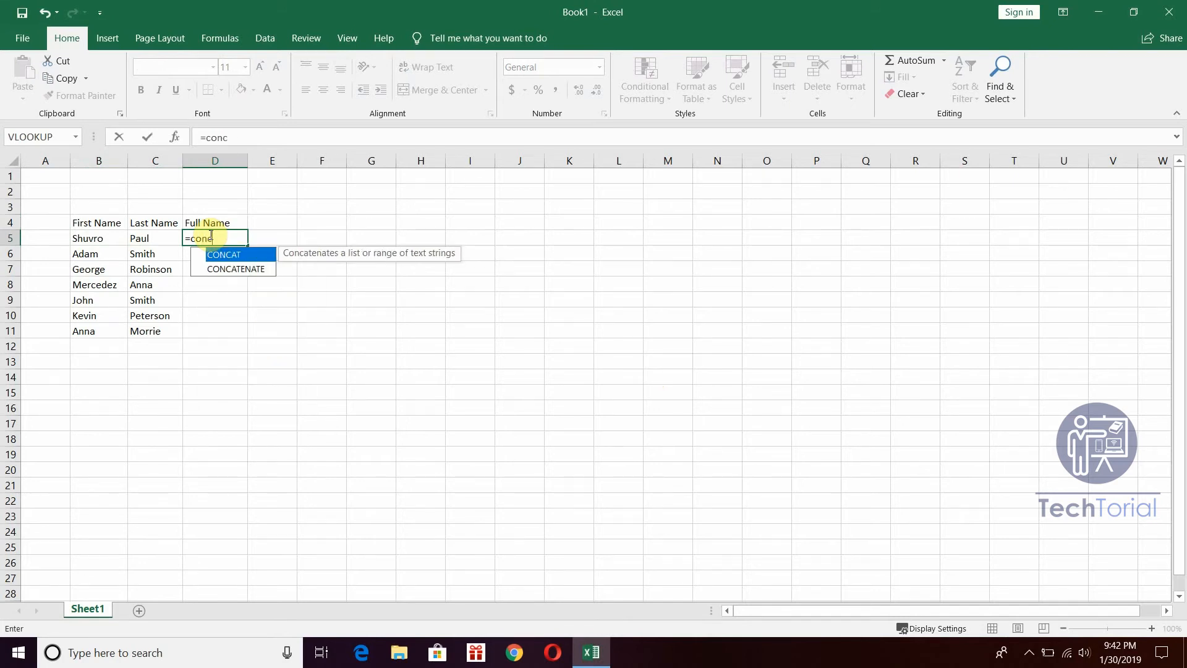
left_click(252, 268)
double_click(253, 269)
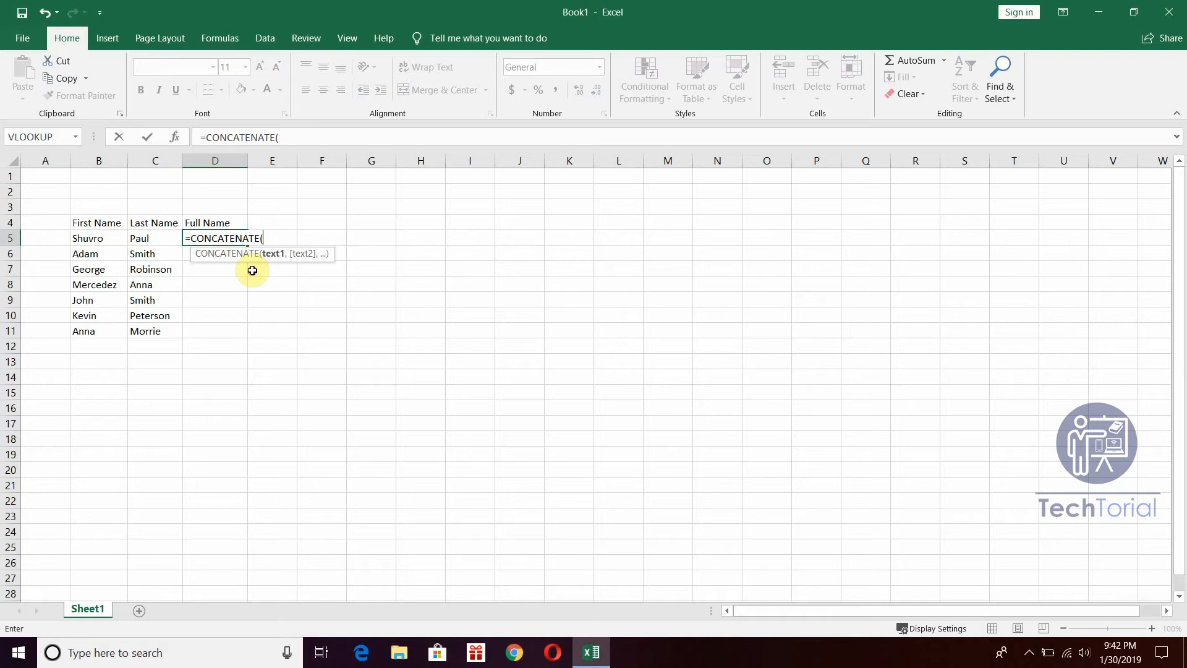
left_click(148, 239)
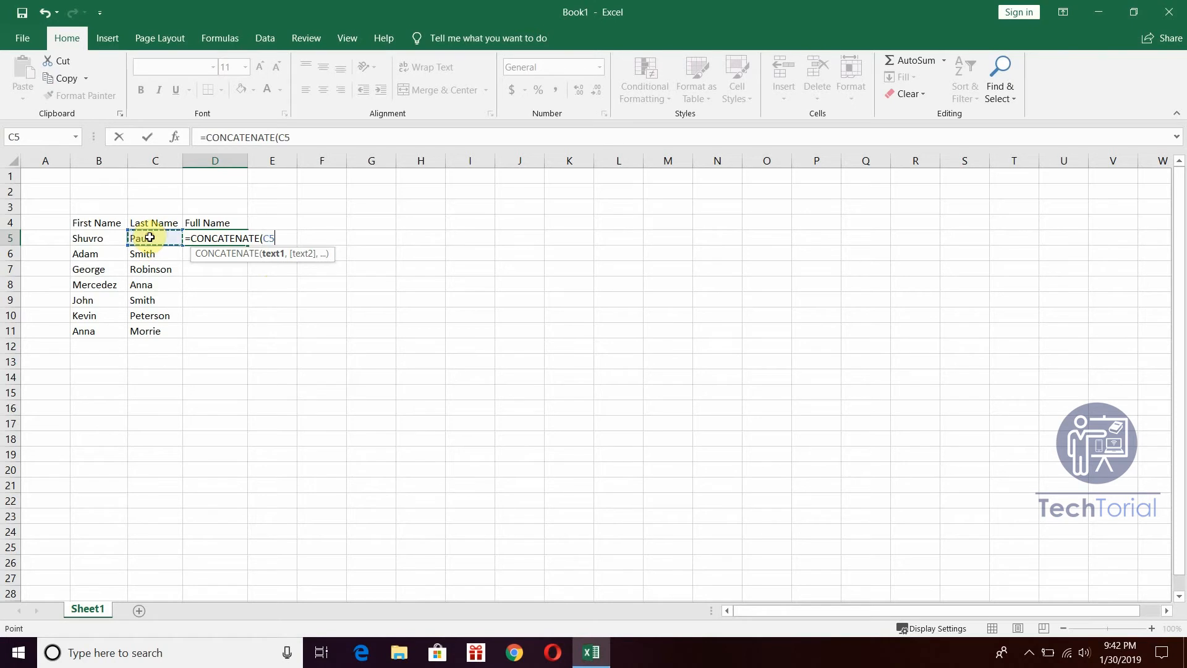
type(",")
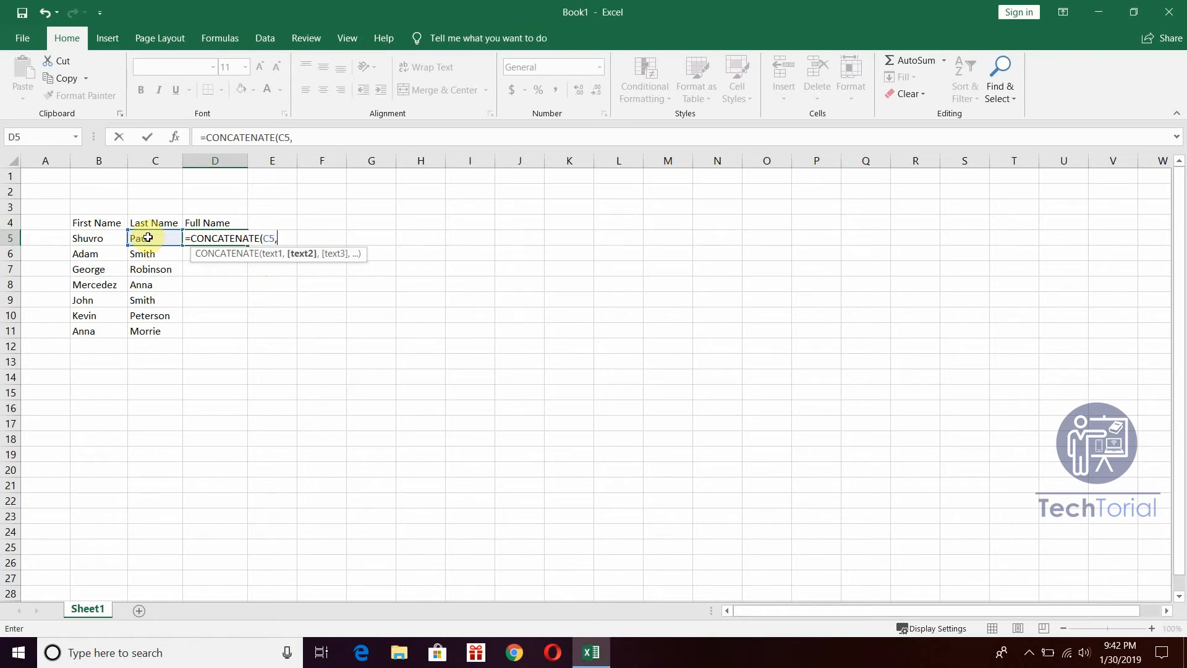
type("\", \",")
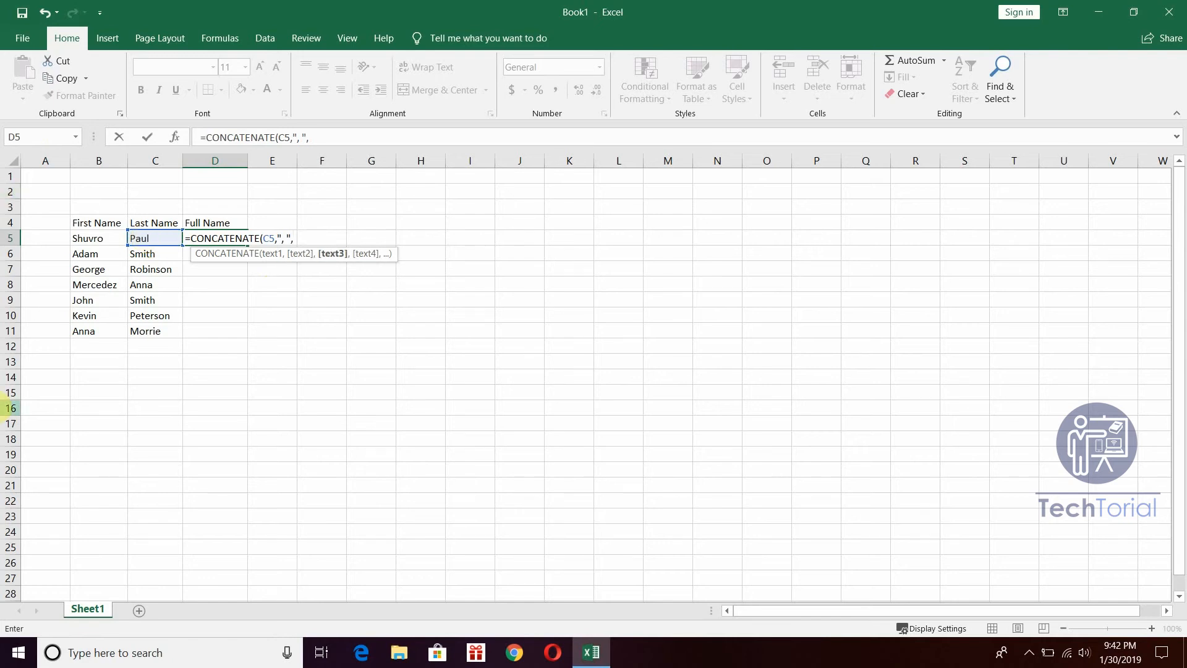
left_click(101, 241)
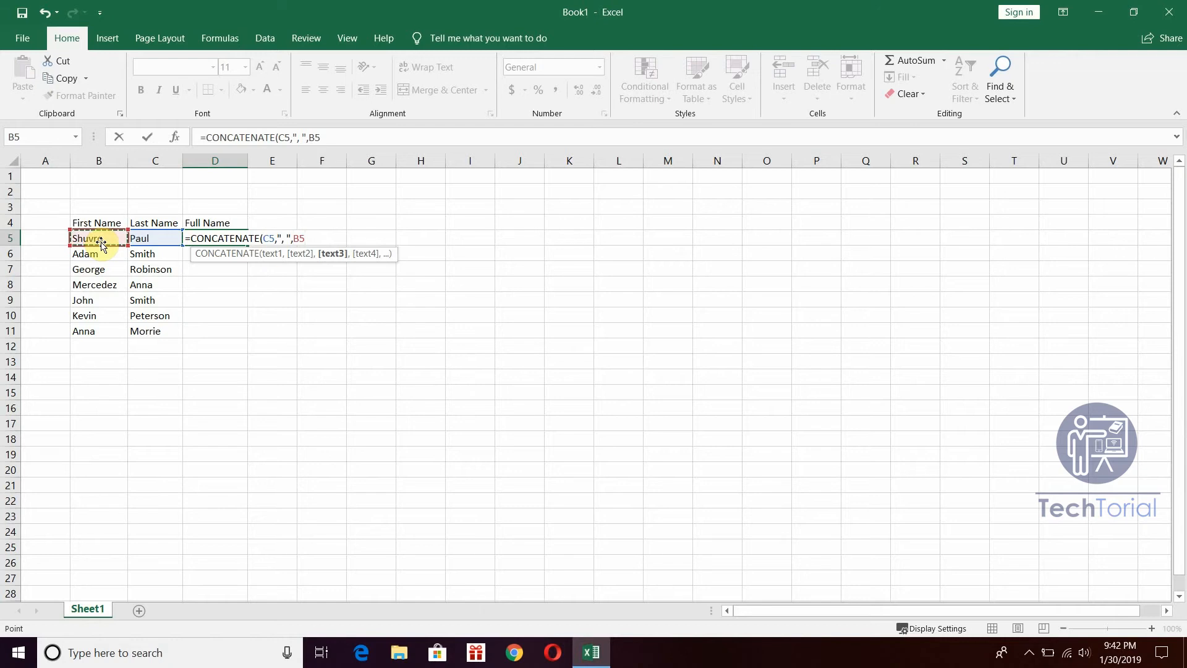
type(")")
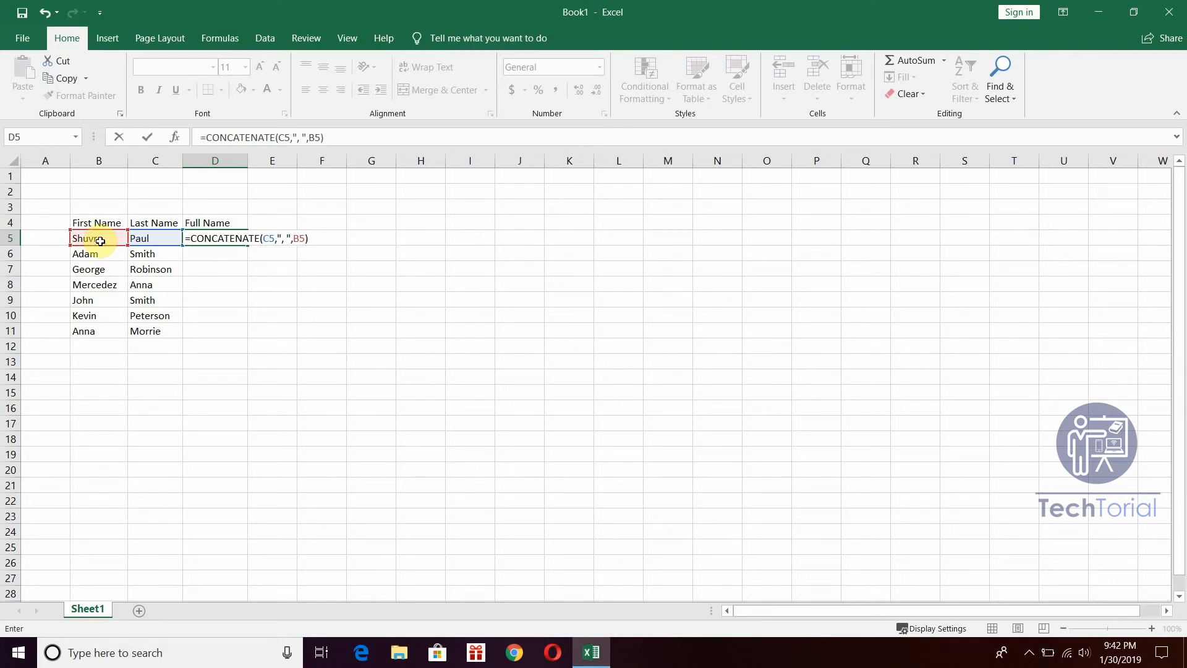
key("Return")
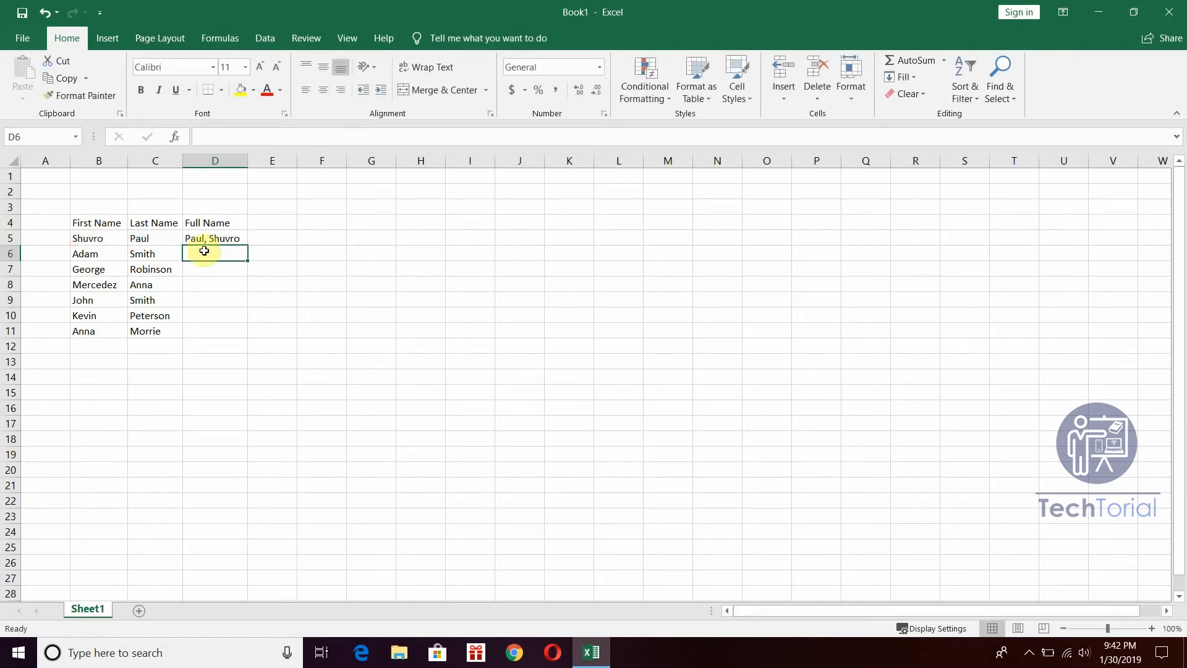
Fill the D5 formula down to D11 and autofit column D.
left_click(232, 233)
double_click(248, 245)
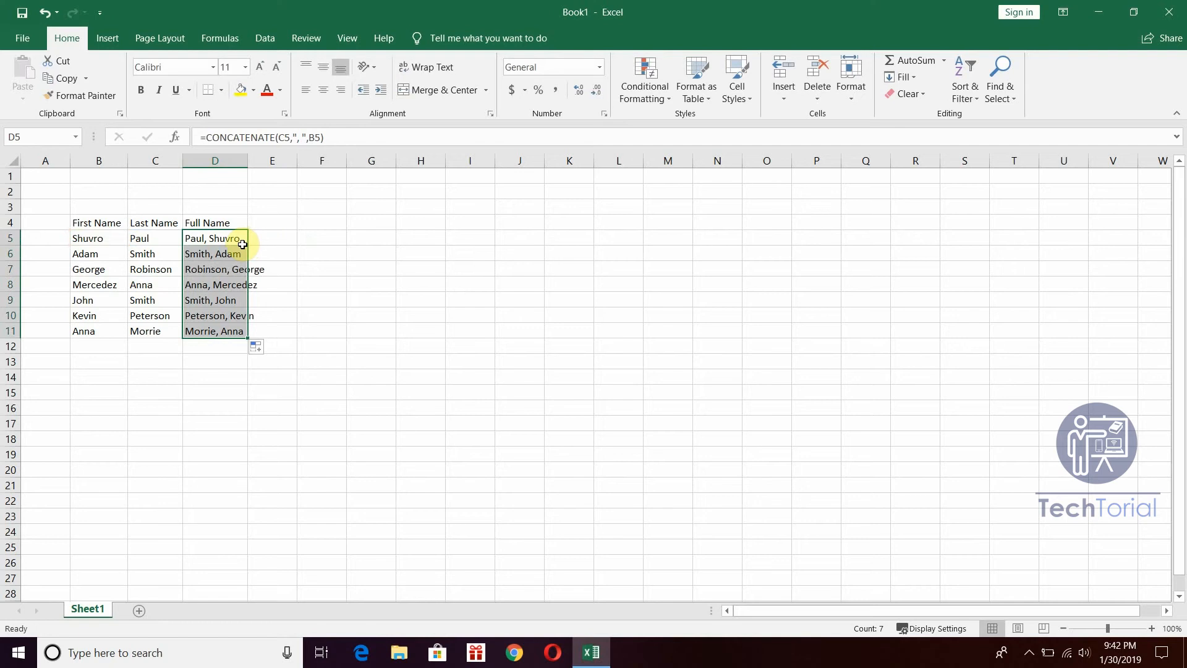
double_click(247, 160)
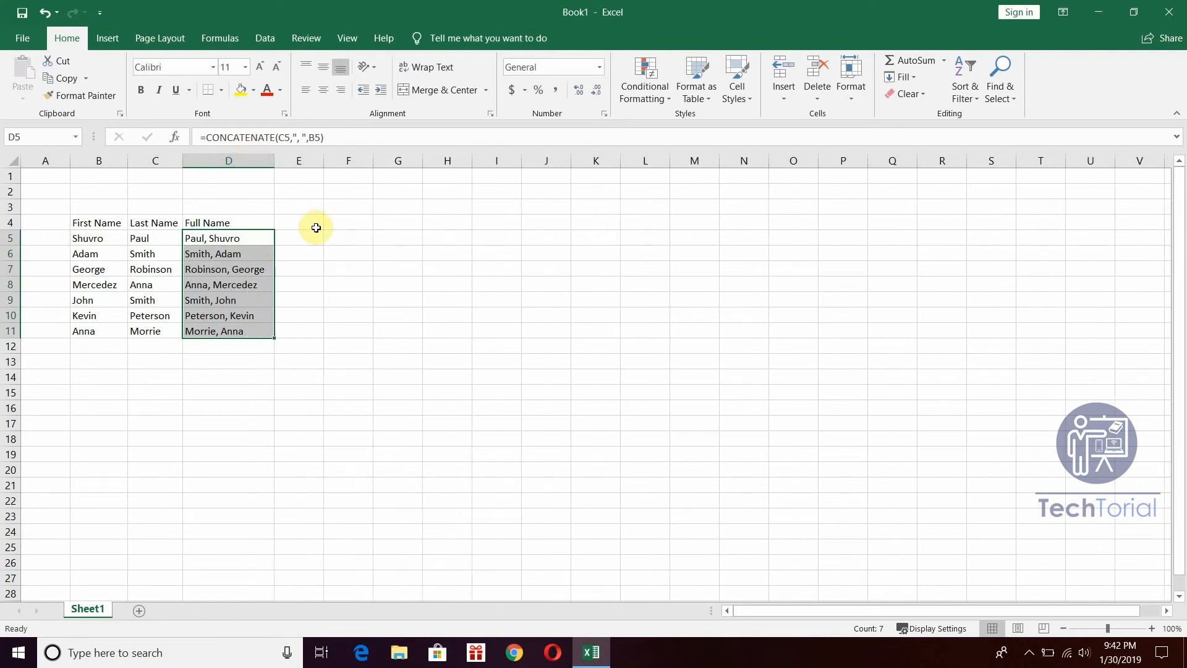
left_click(310, 236)
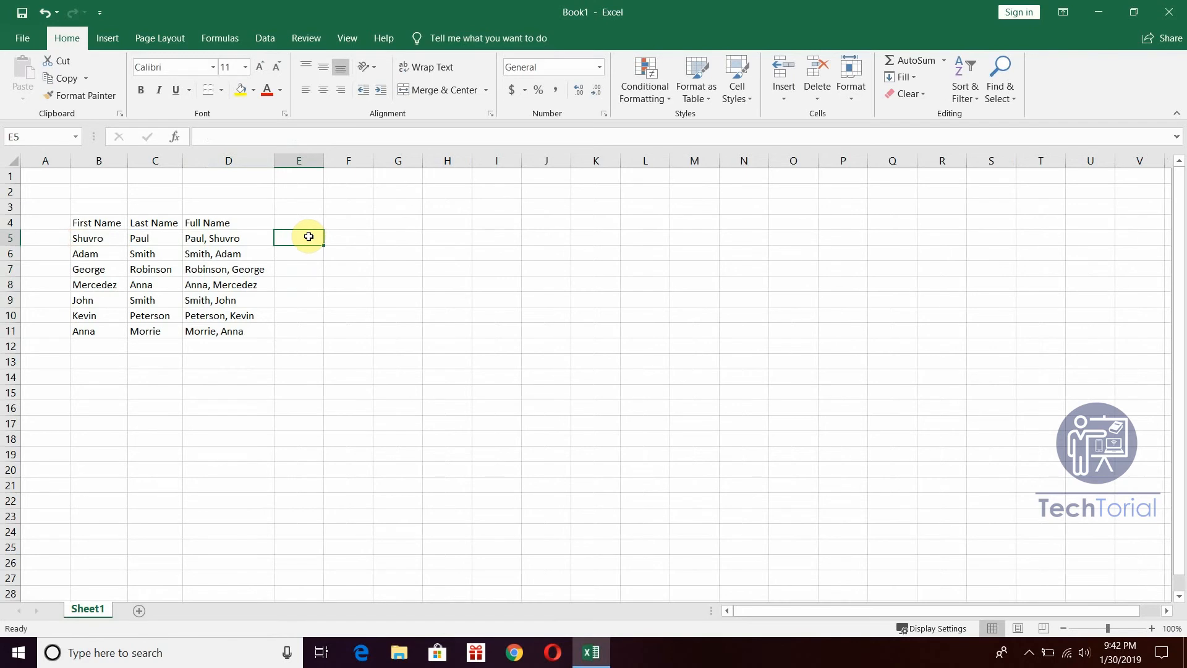
type("=conca")
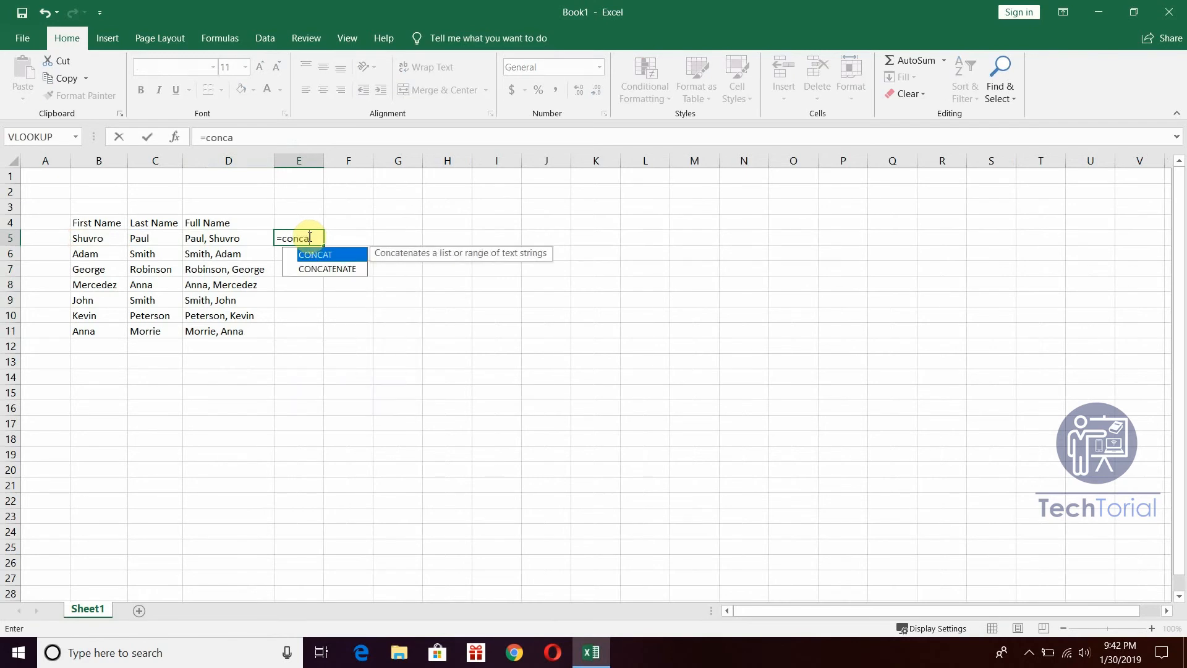
type("te")
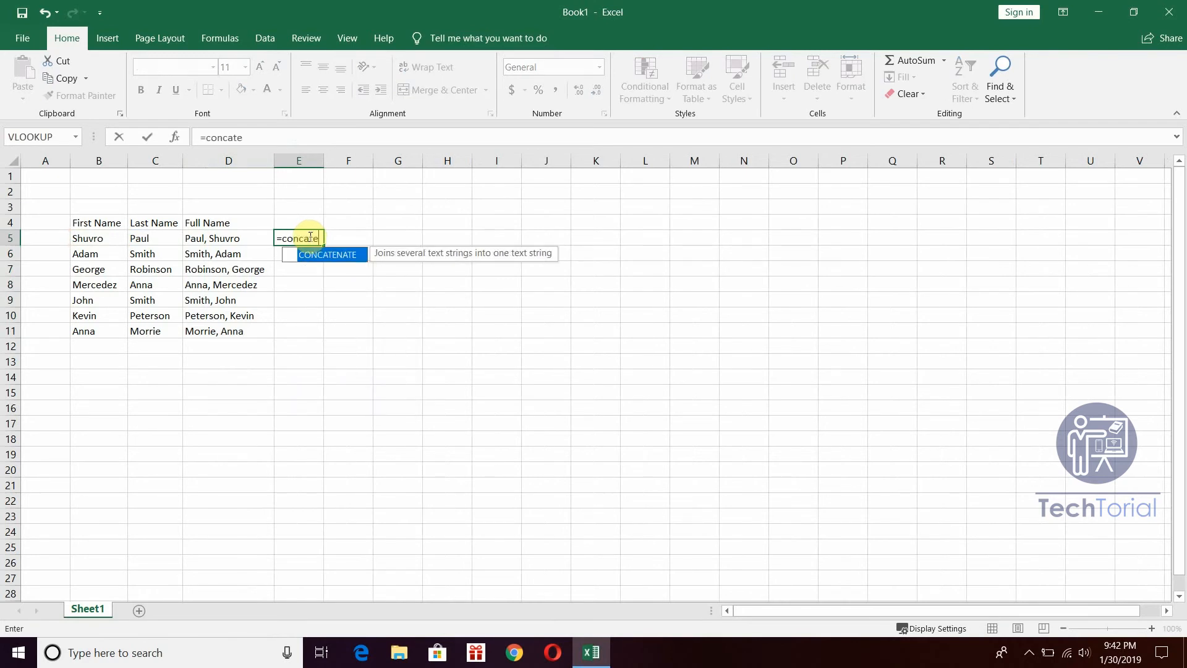
double_click(334, 256)
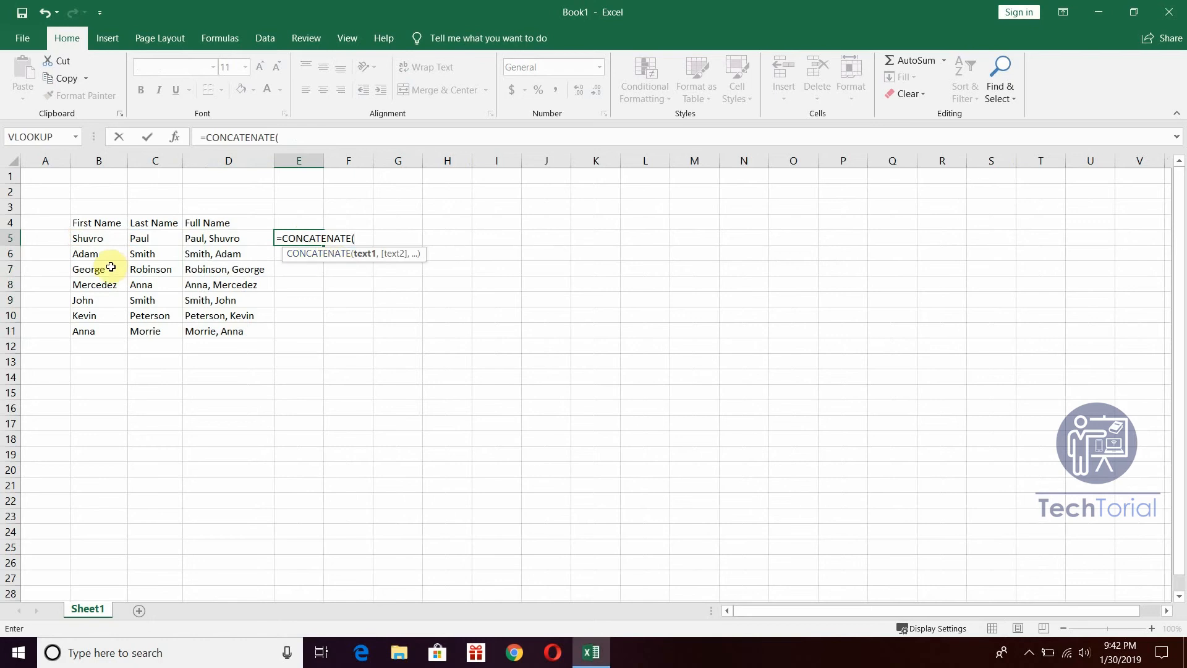
left_click(90, 242)
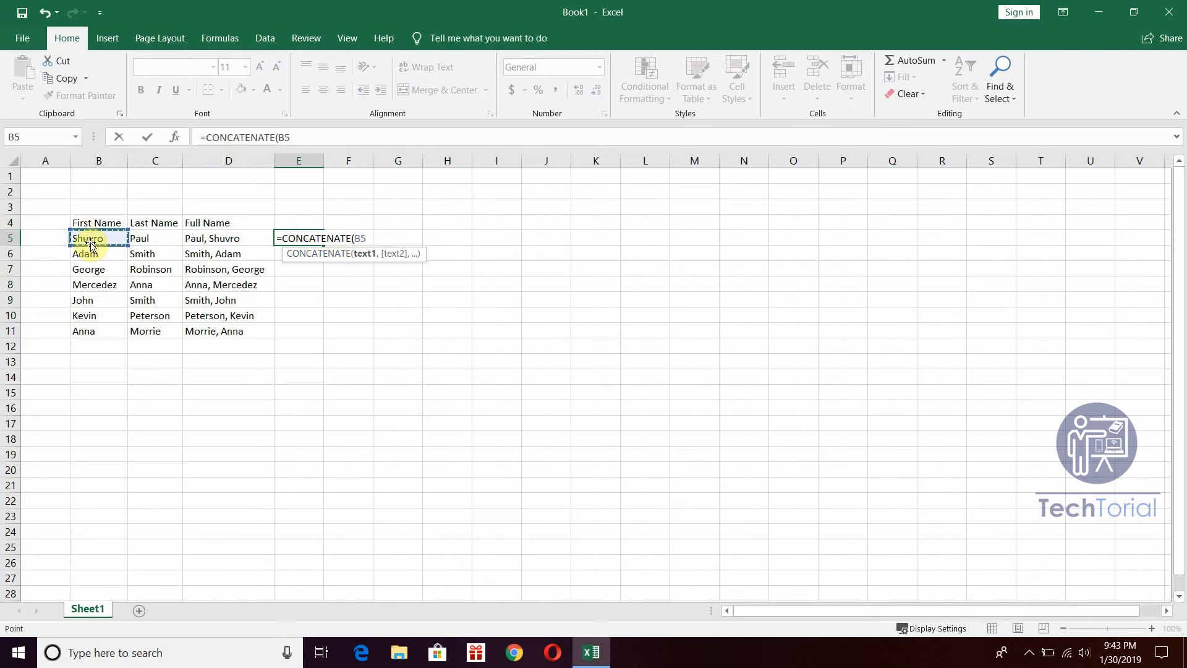
type(",")
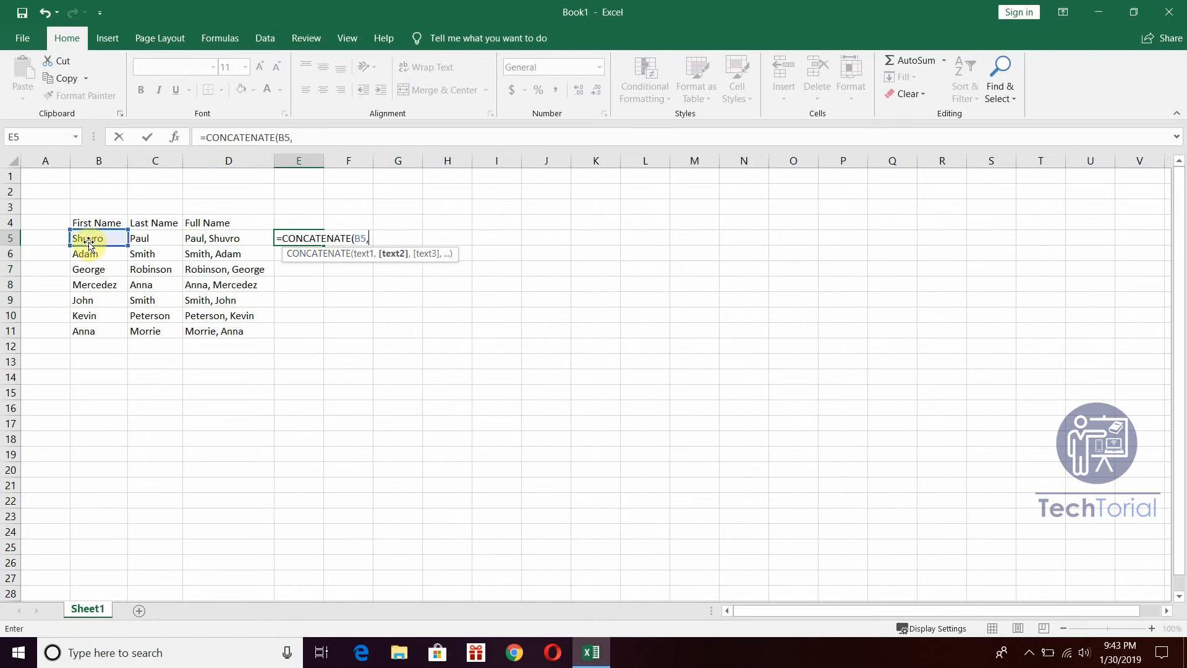
type("\" \",")
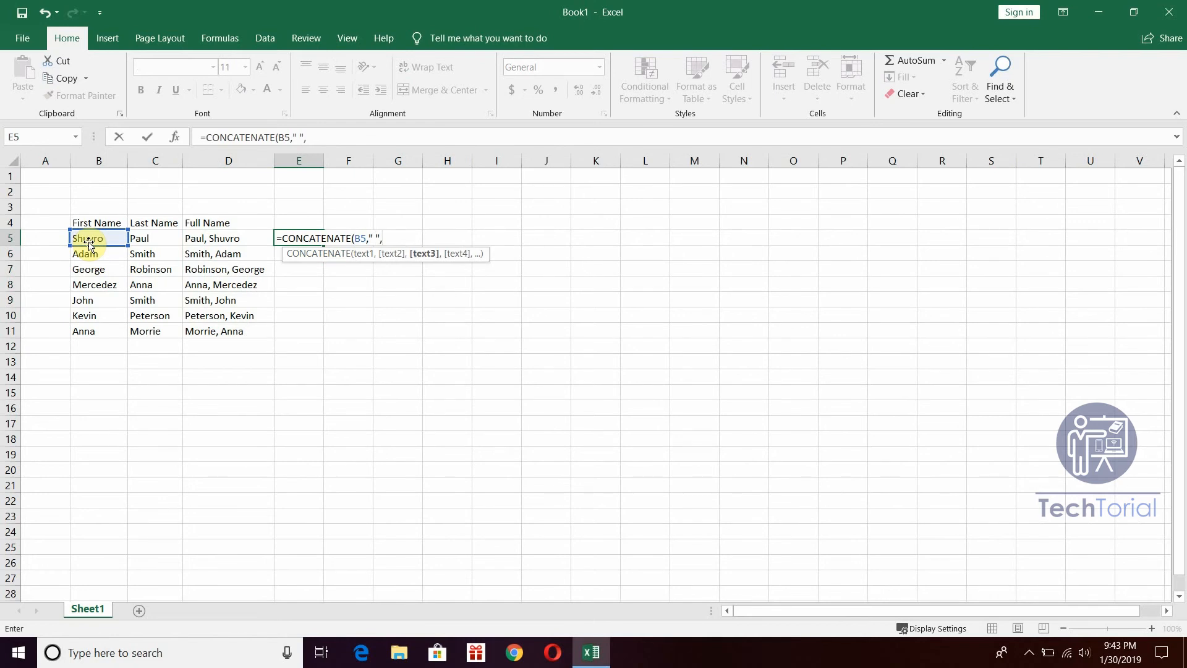
left_click(149, 242)
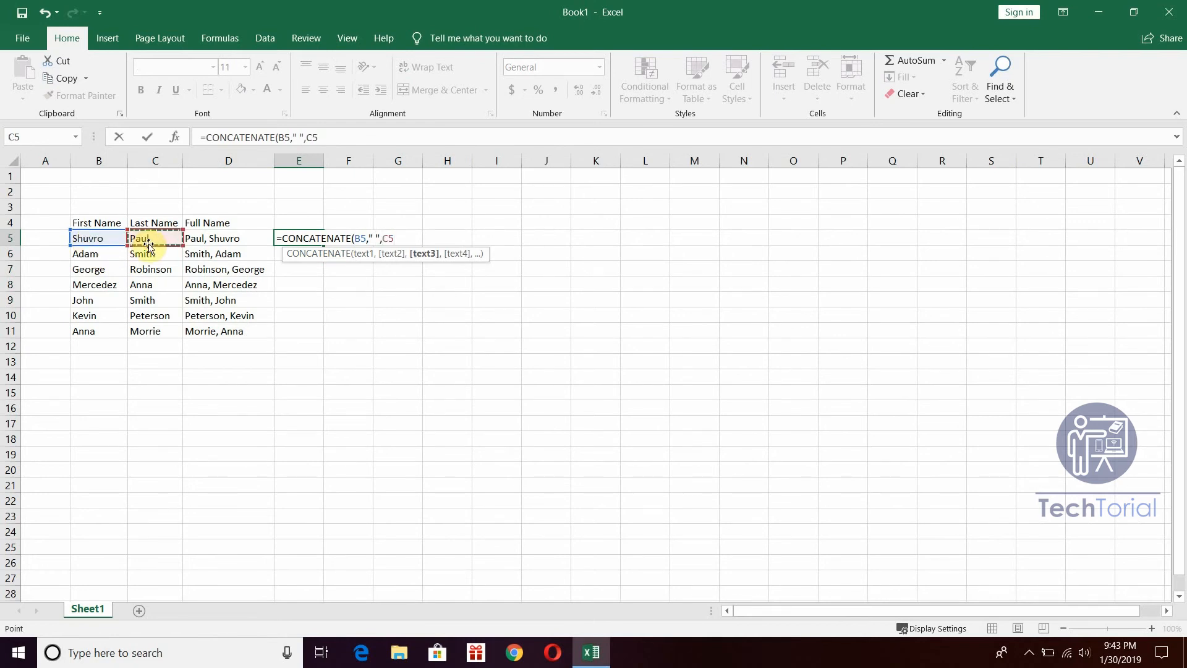
type(")")
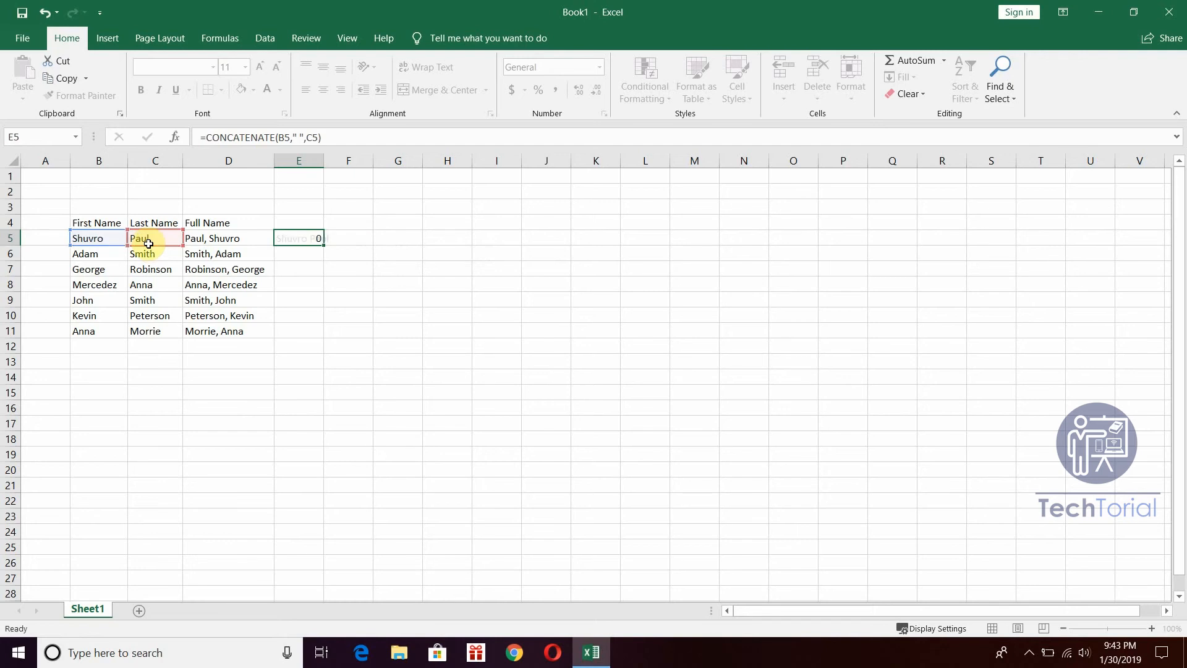
key("Return")
Fill the E5 formula down to E11 and autofit column E.
left_click(319, 240)
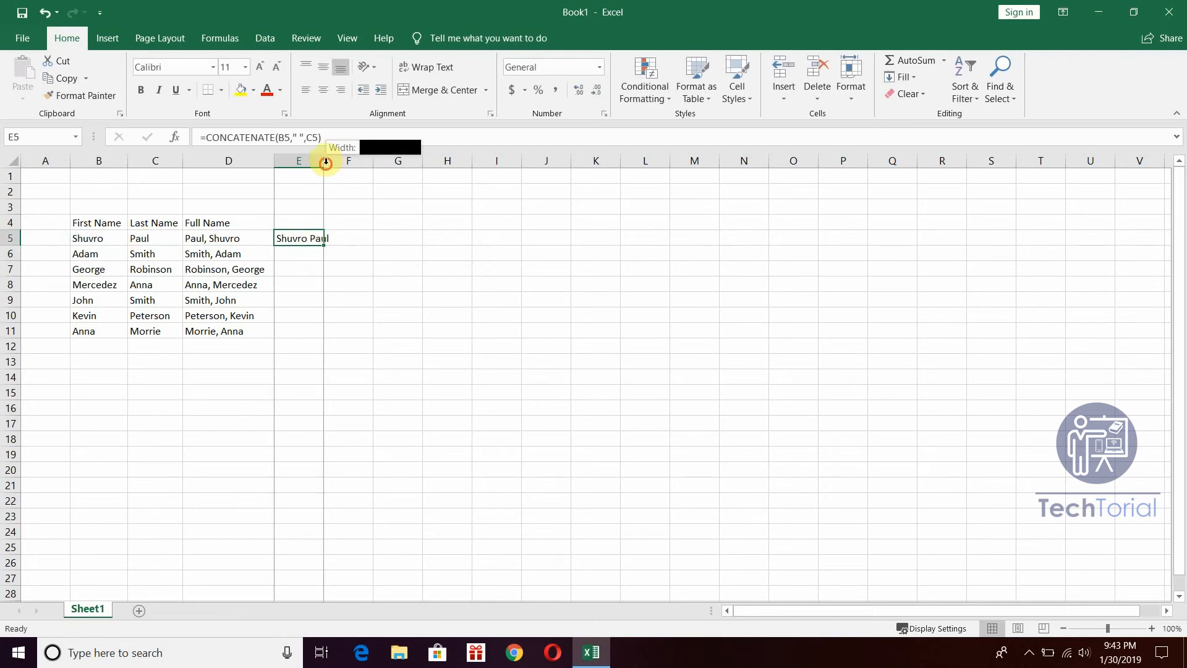
left_click_drag(324, 159, 336, 160)
double_click(336, 246)
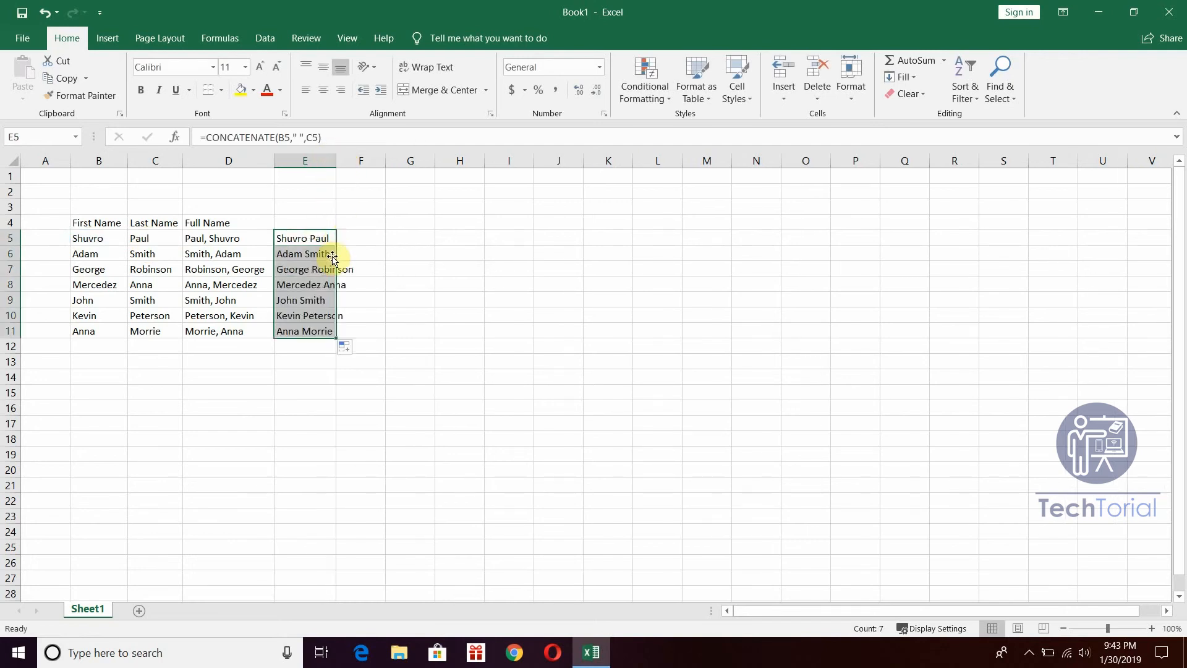
double_click(340, 159)
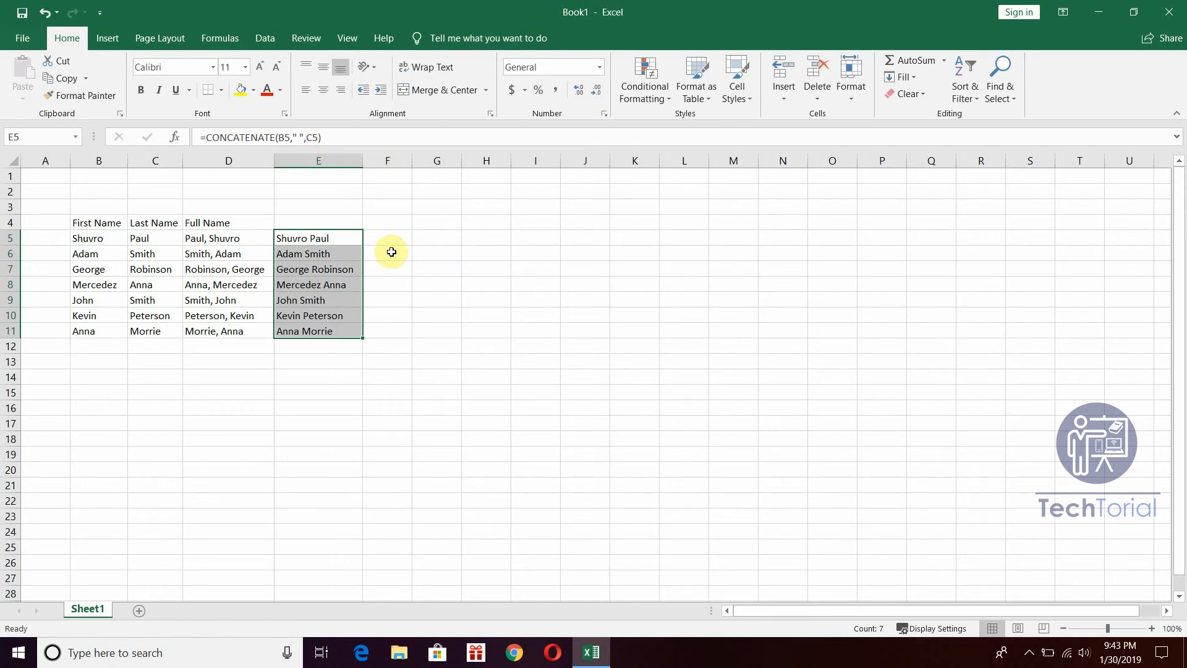
Enter 1 in A5 and copy it down column A to row 11.
left_click(91, 239)
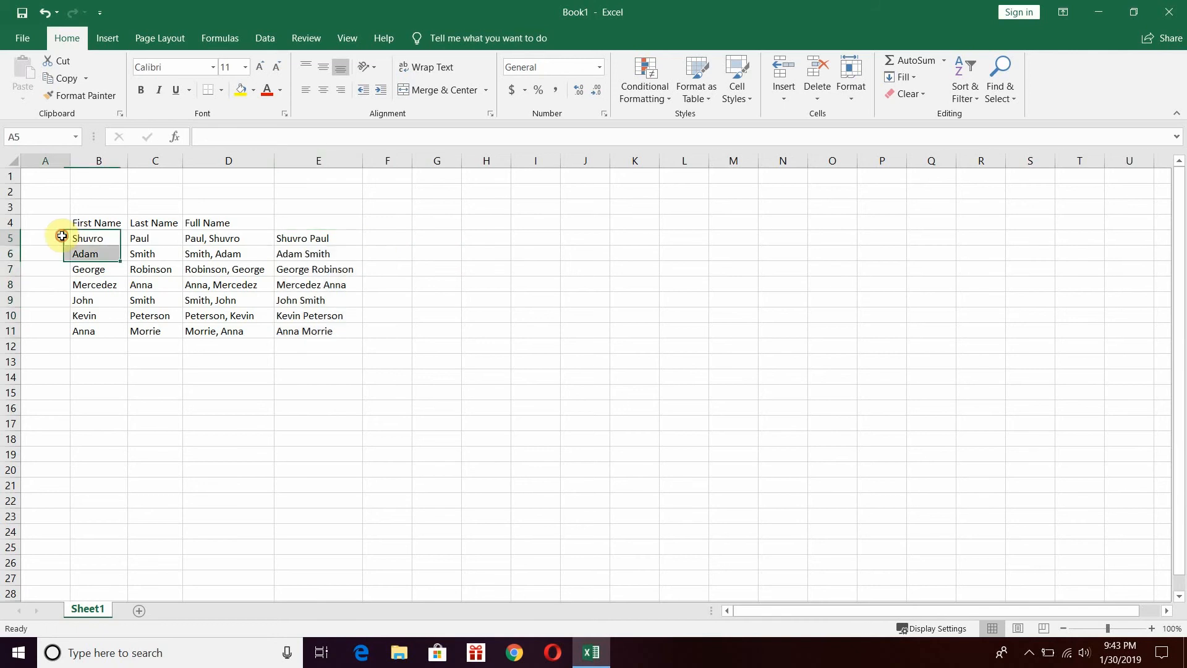
left_click(59, 238)
type("01")
key("Return")
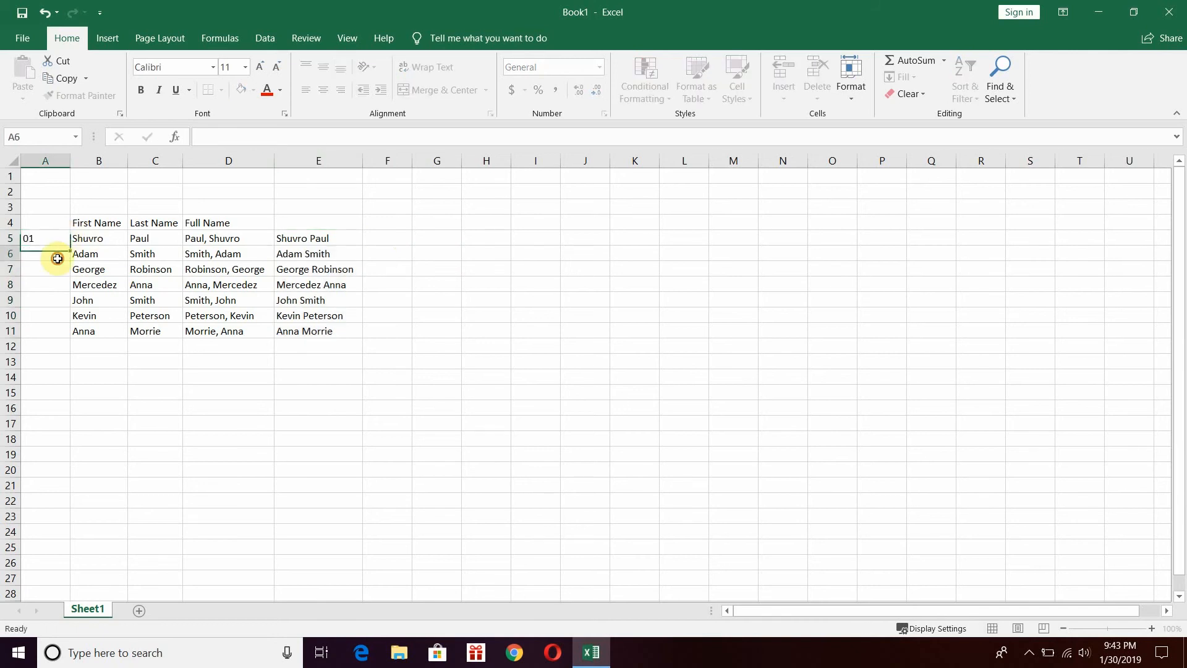
left_click(64, 239)
left_click_drag(69, 246, 53, 331)
Put 2 in A6 and extend the 1, 2 series so A5:A11 reads 1 through 7.
left_click(52, 240)
left_click(59, 254)
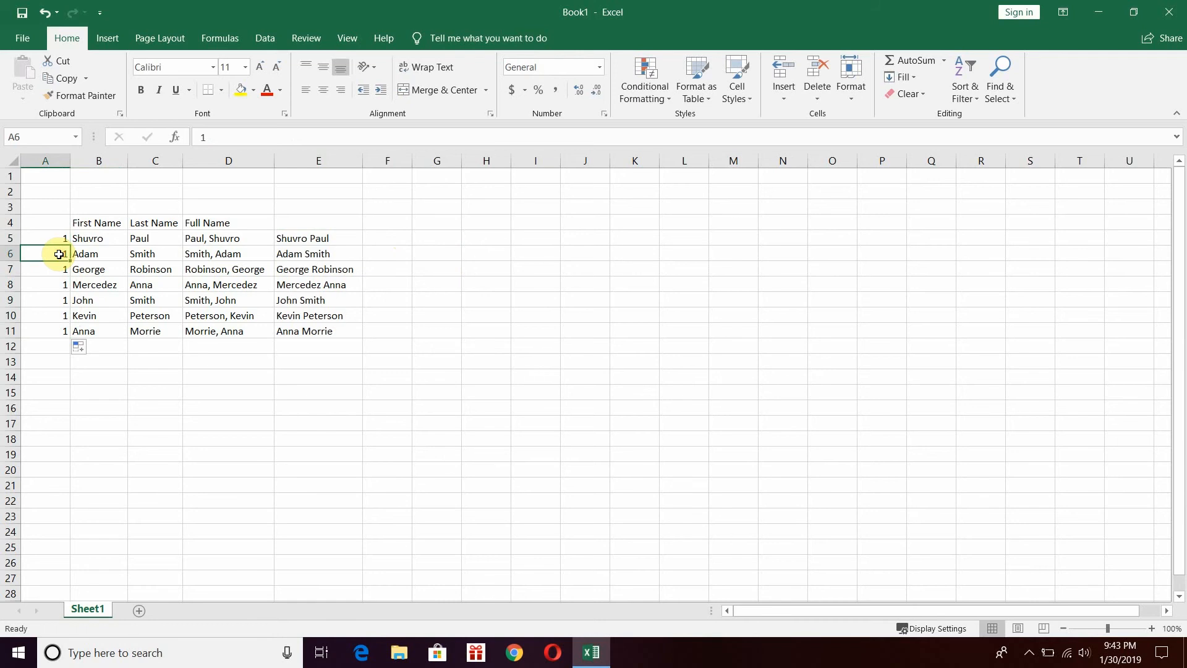
type("2")
key("Return")
left_click_drag(58, 239, 73, 332)
left_click(369, 313)
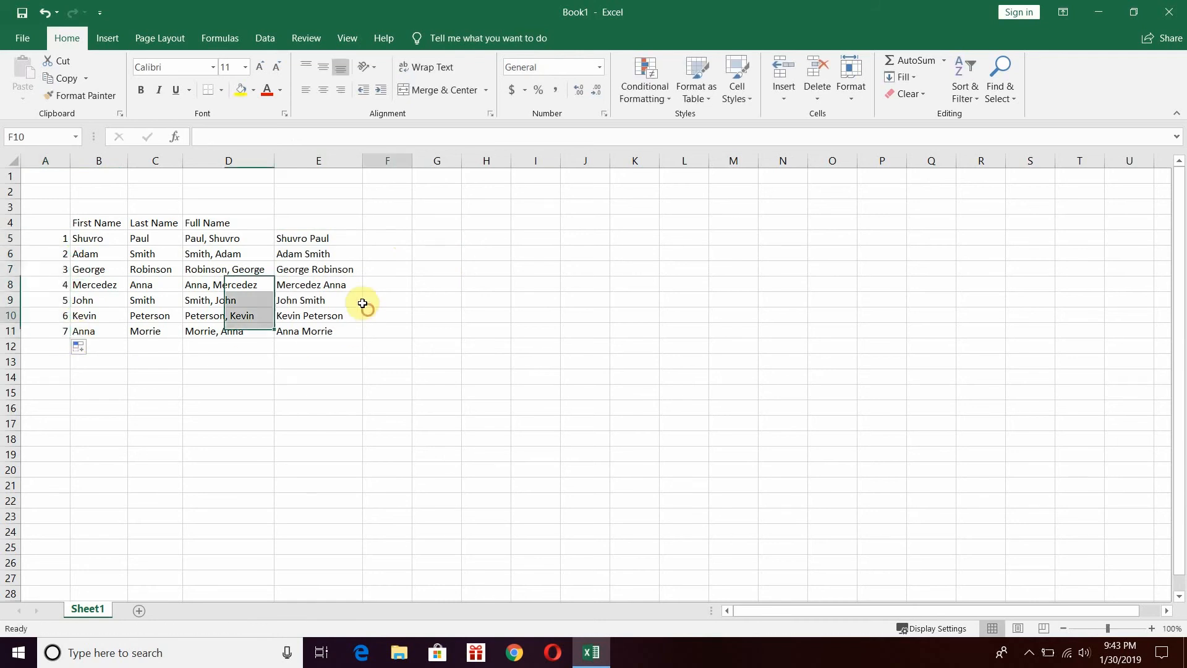
left_click(330, 255)
left_click(339, 239)
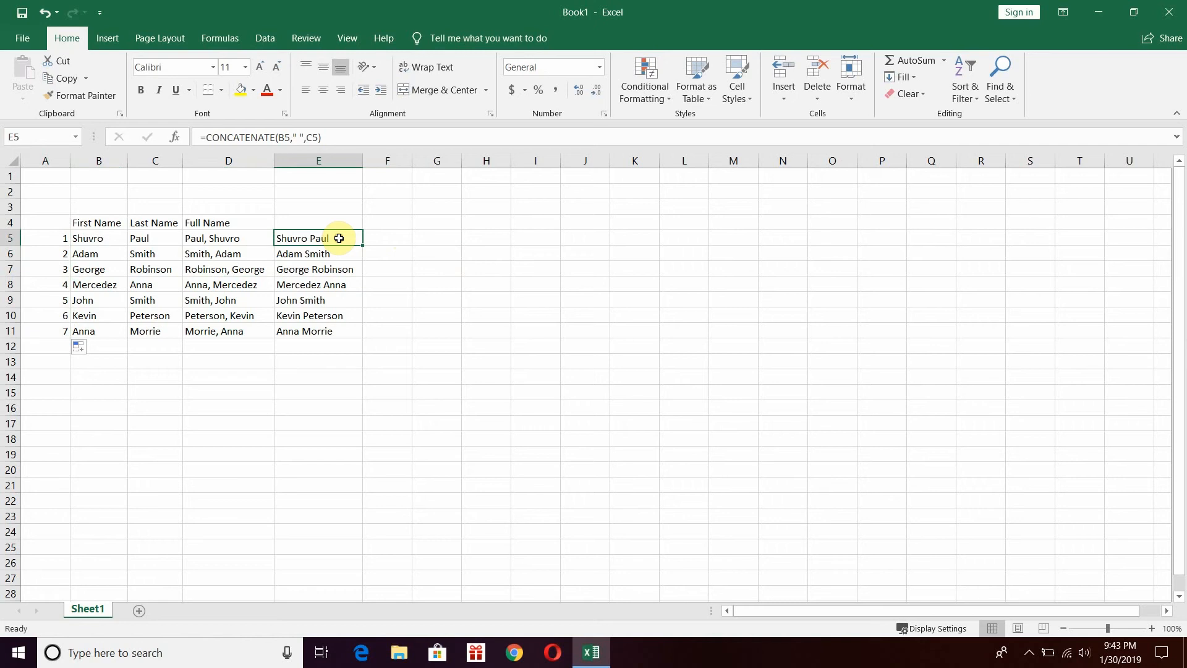
Start a CONCATENATE formula in cell F5.
left_click(372, 236)
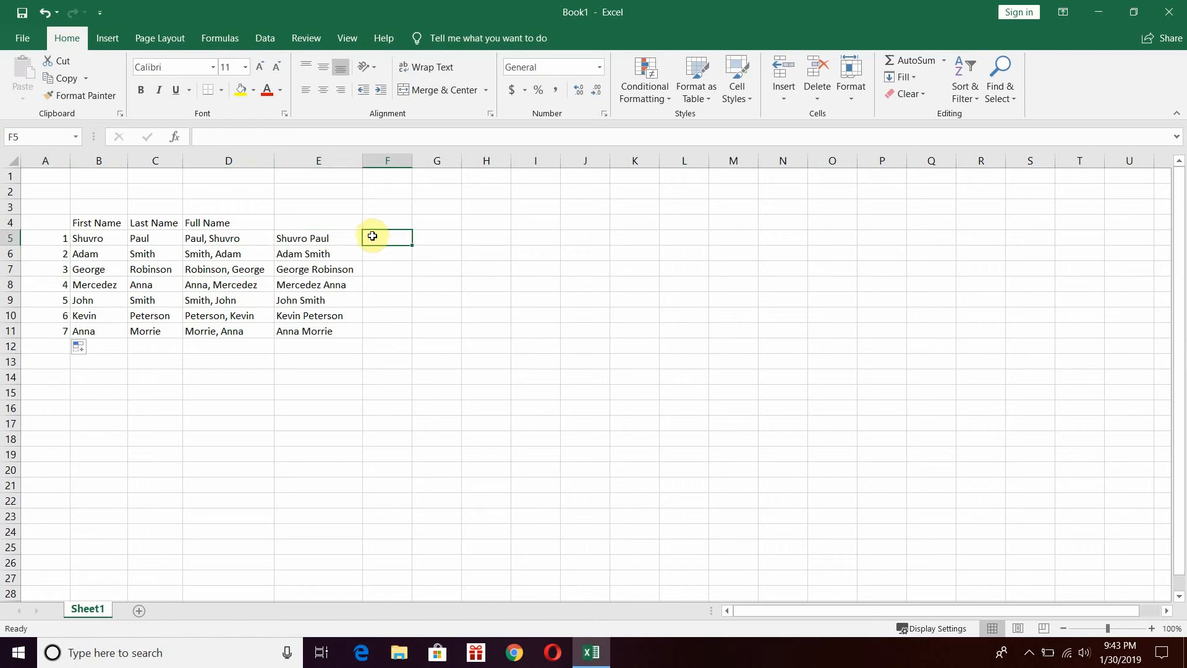
type("=con")
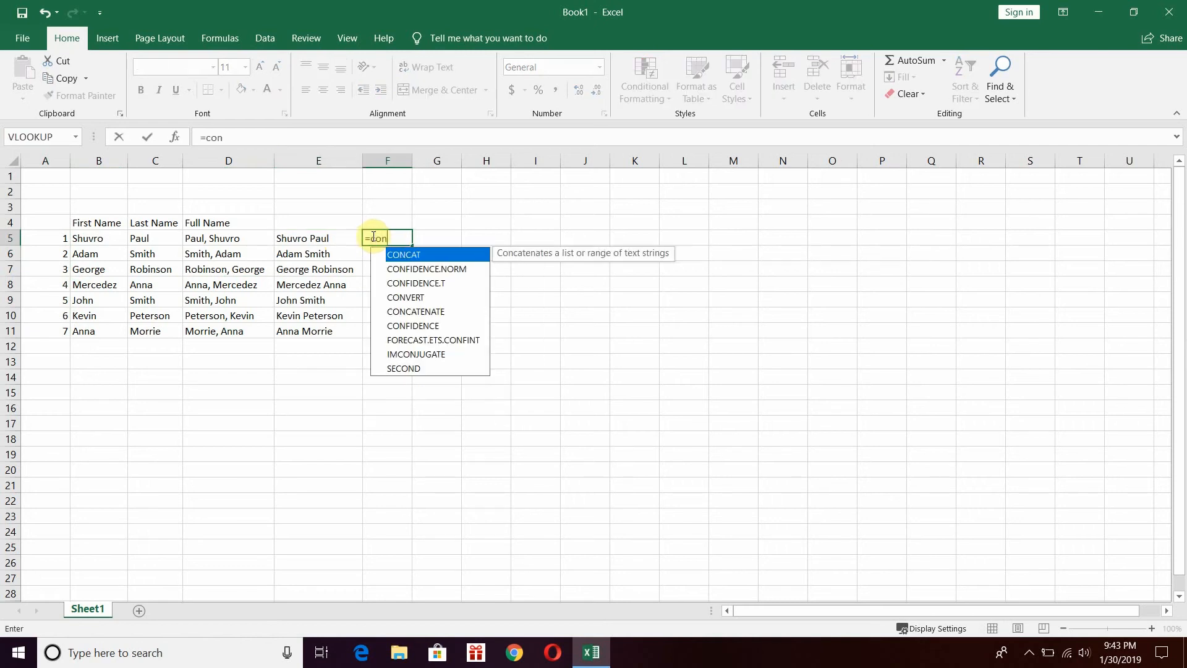
type("ate")
key("BackSpace")
key("BackSpace")
key("BackSpace")
type("ca")
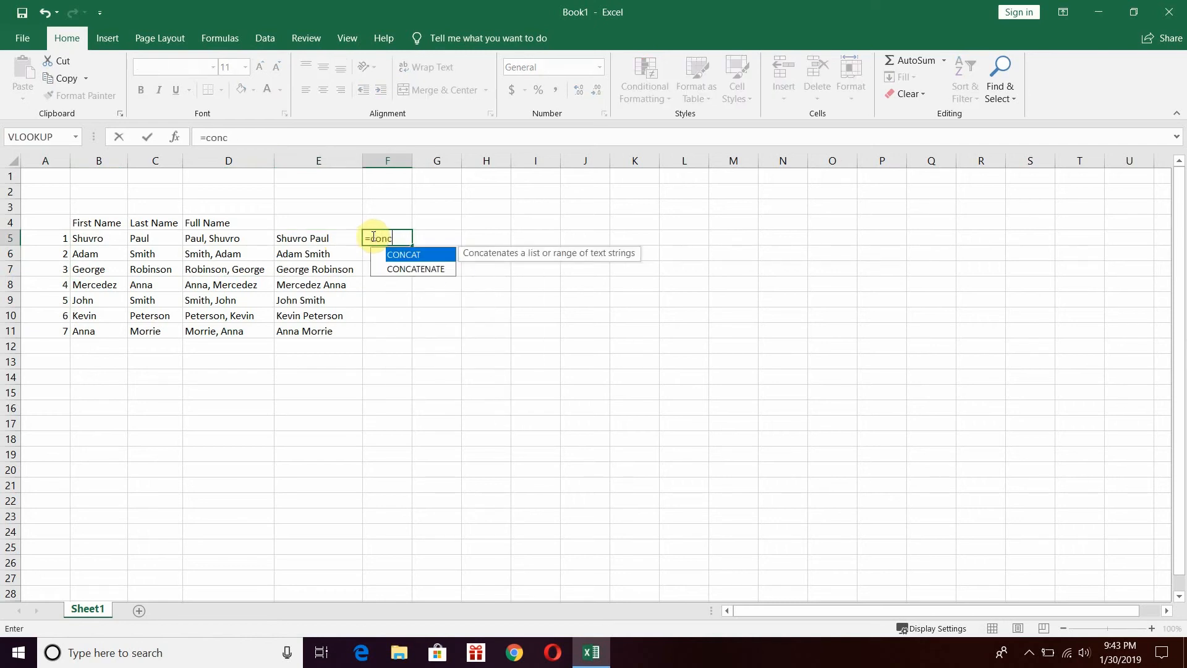
double_click(413, 268)
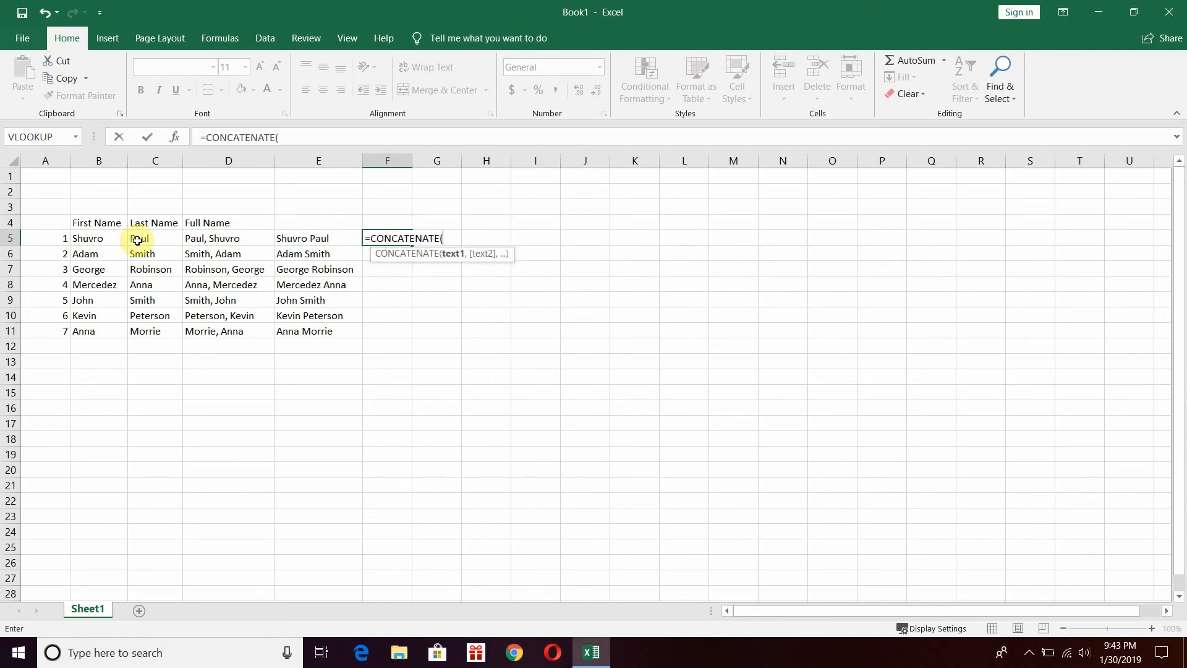
left_click(94, 239)
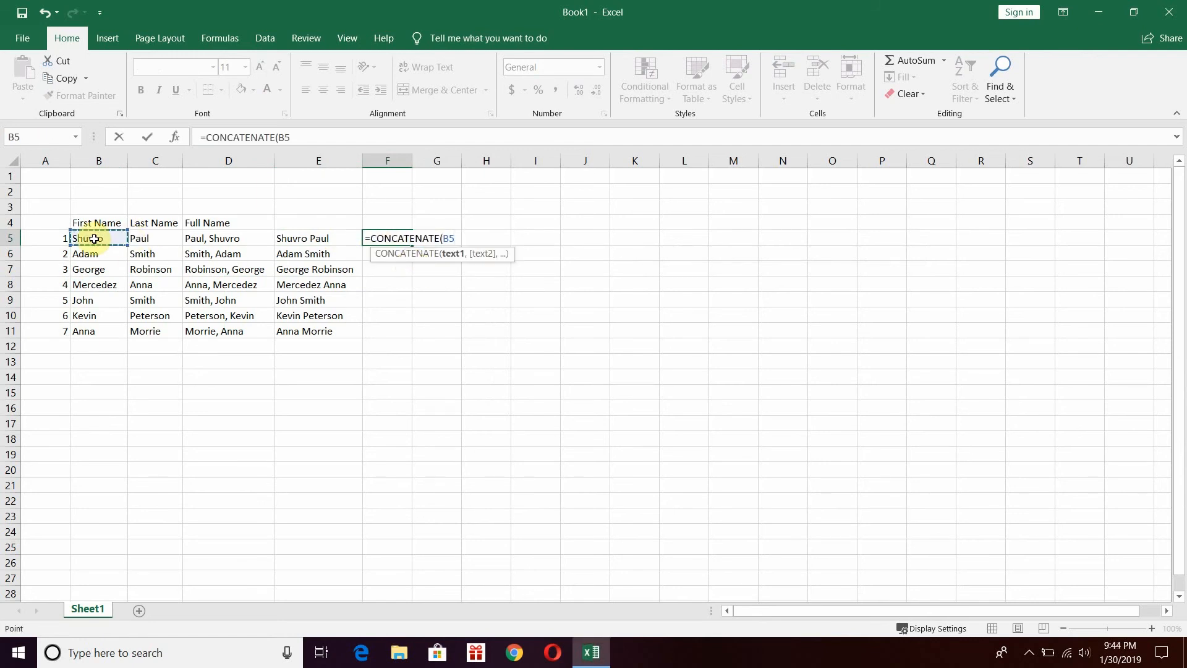
type(",")
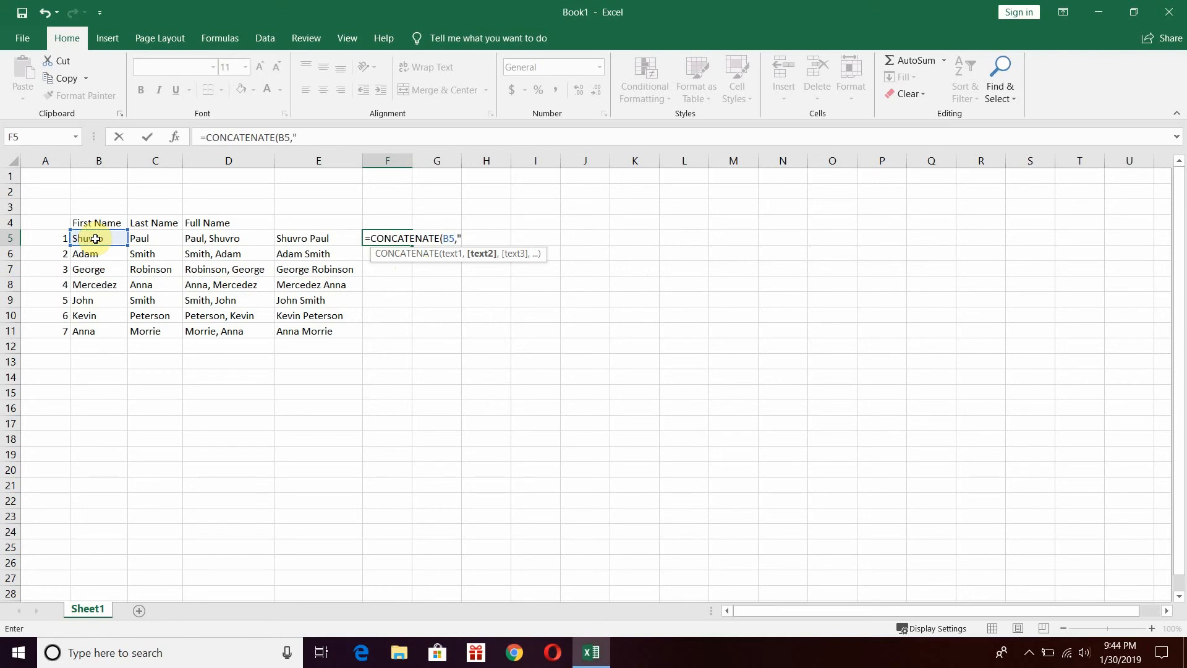
type("\"_\"")
type(",")
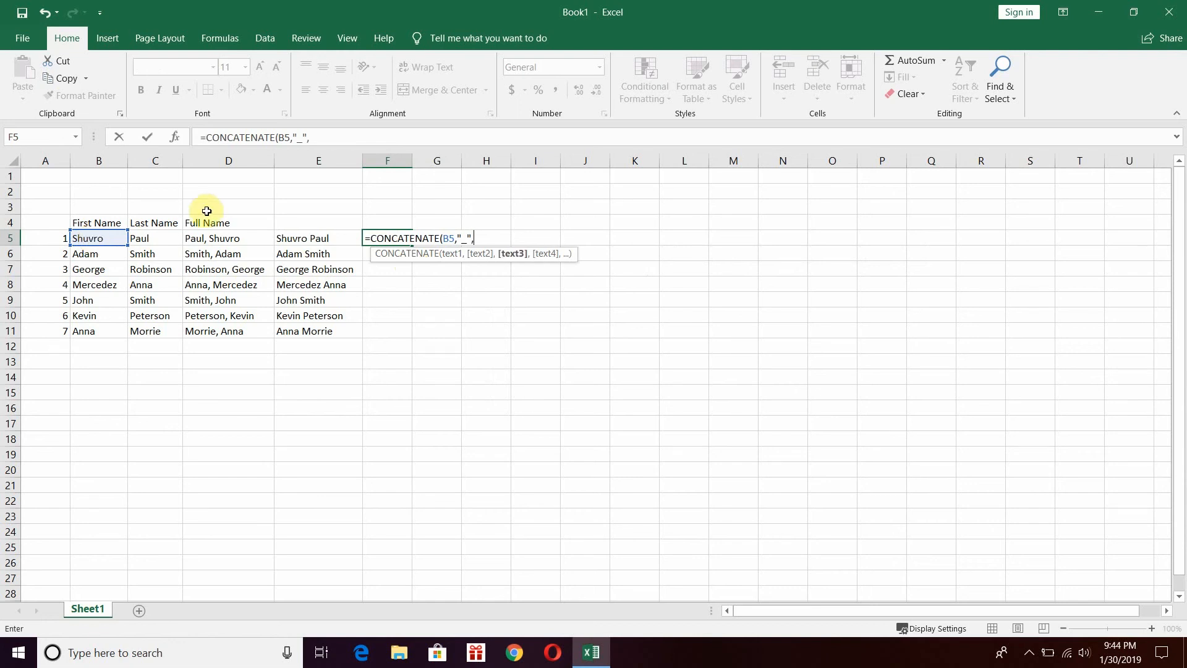
left_click(164, 240)
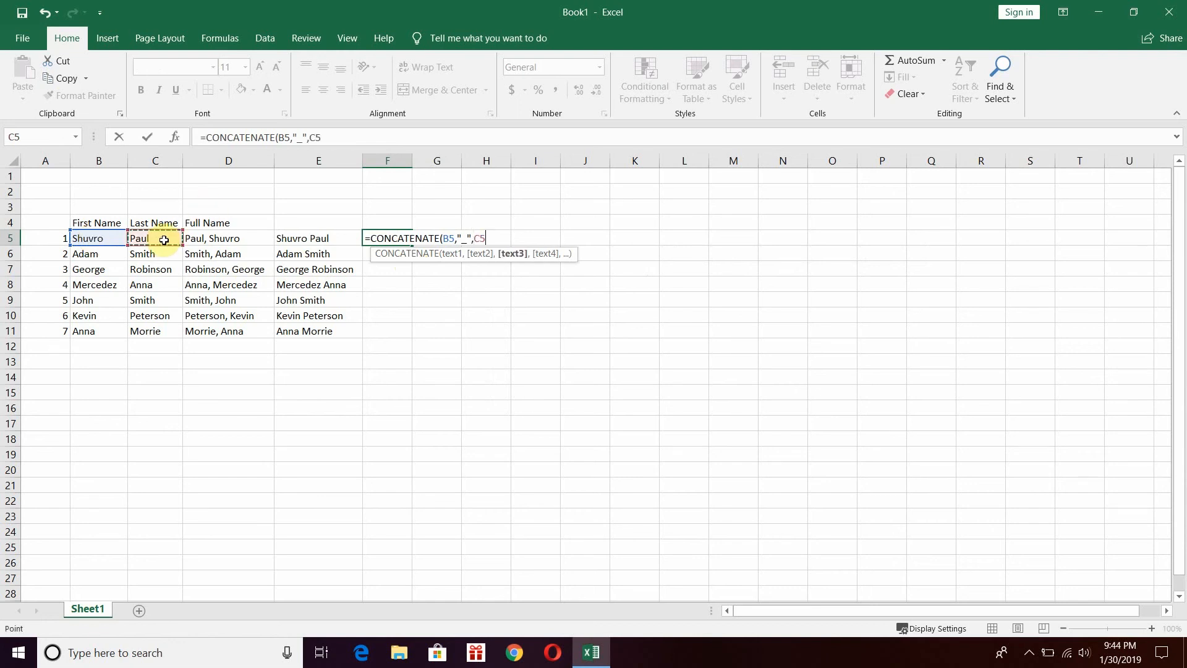
type(",")
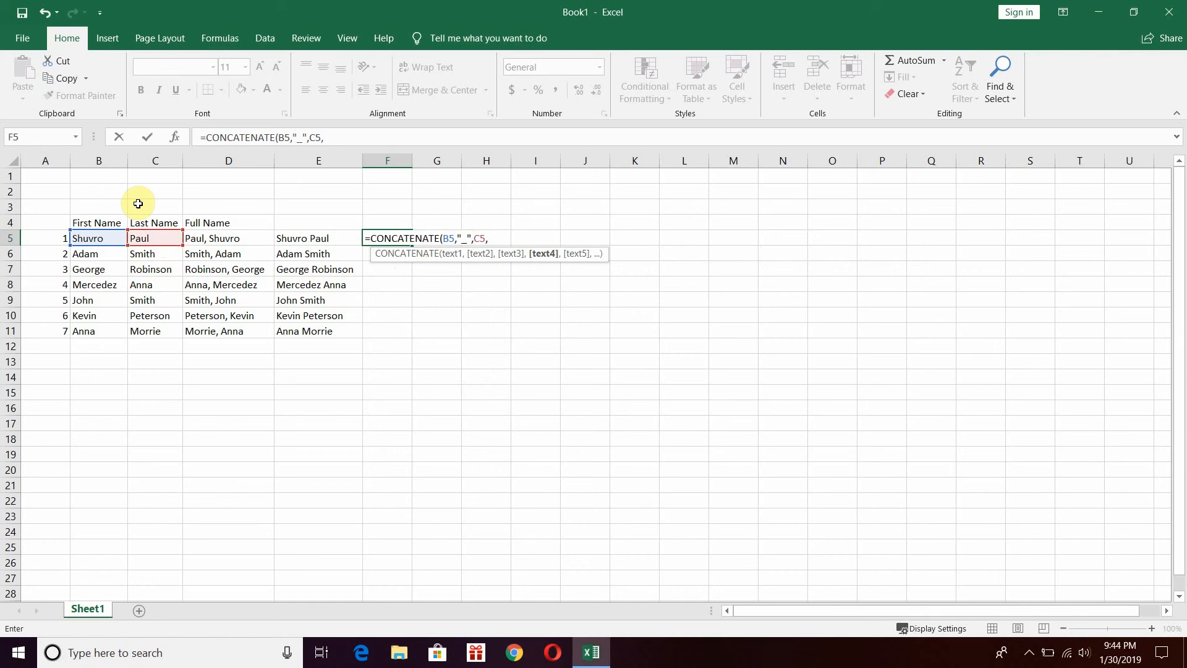
type("\"_\"")
left_click(55, 241)
left_click(381, 238)
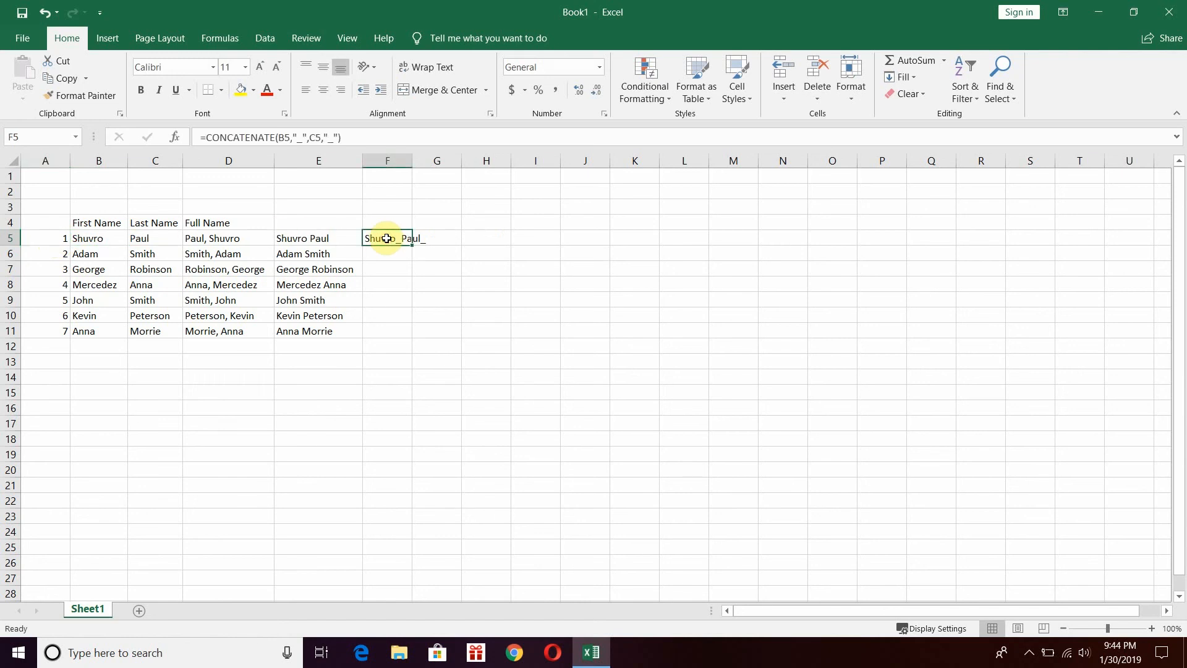
left_click(340, 137)
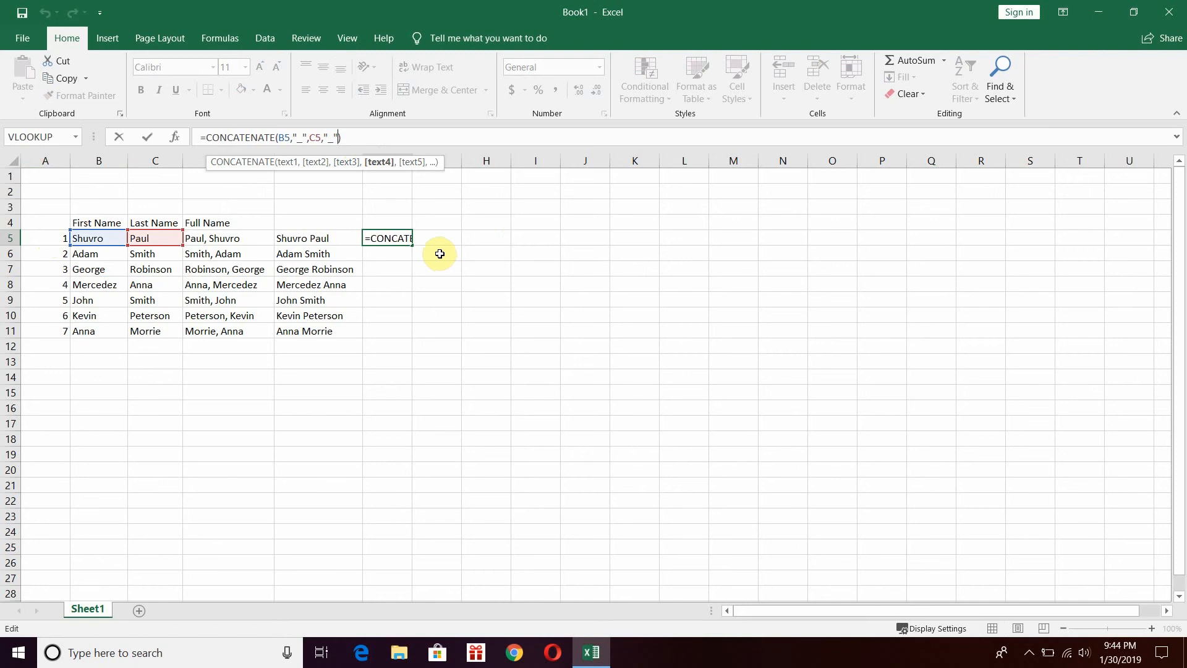
type(",")
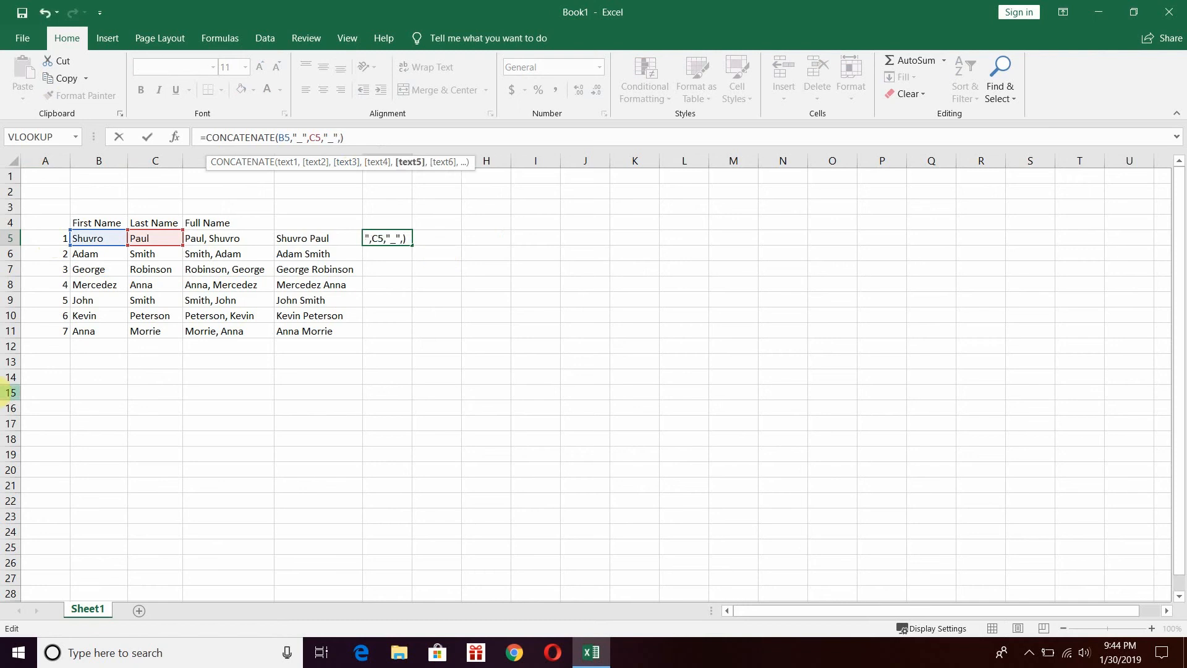
left_click(58, 238)
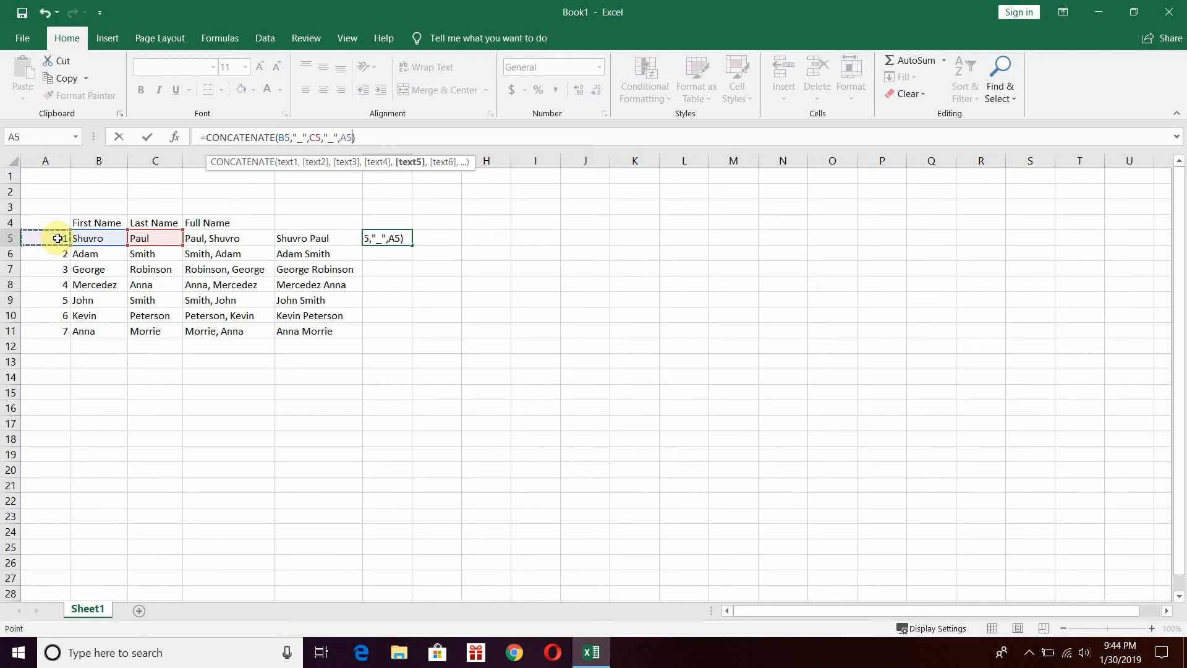
type(")")
key("Return")
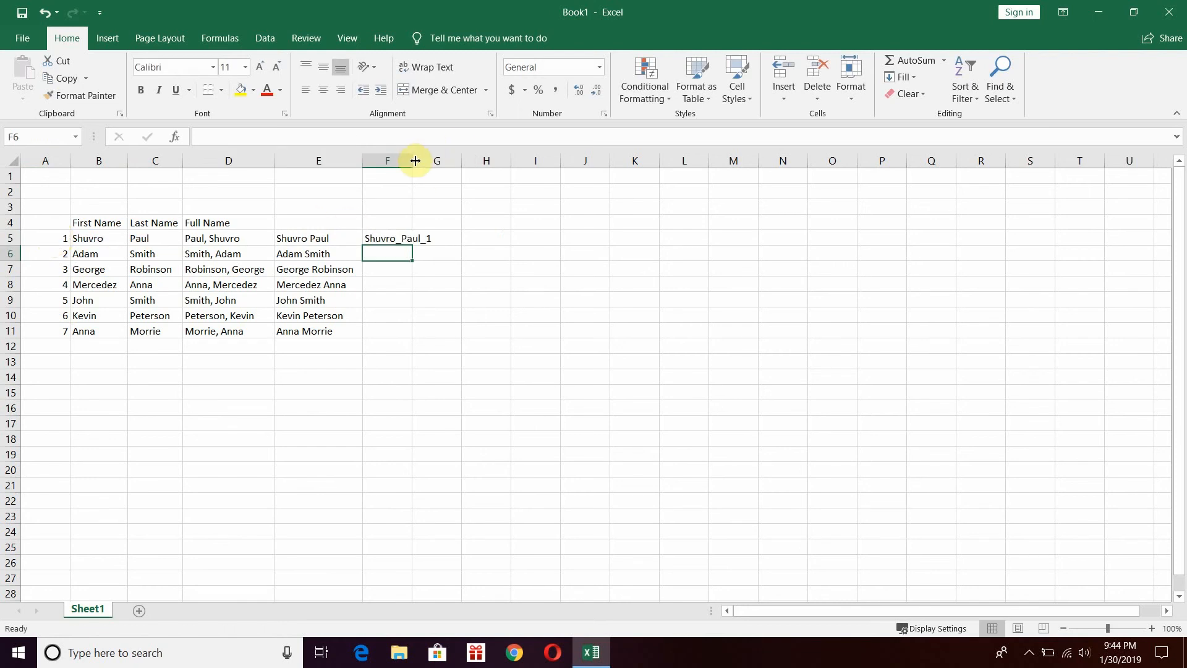
Fill the F5 formula down to F11 and autofit column F.
left_click_drag(412, 160, 439, 160)
left_click(426, 239)
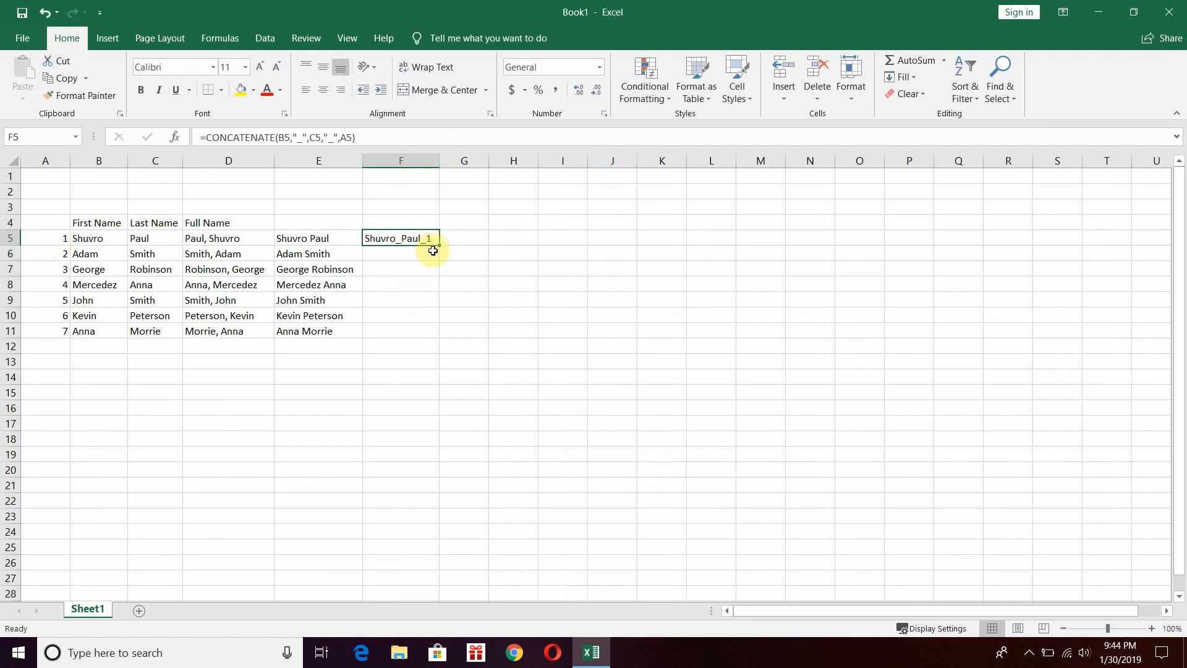
double_click(434, 242)
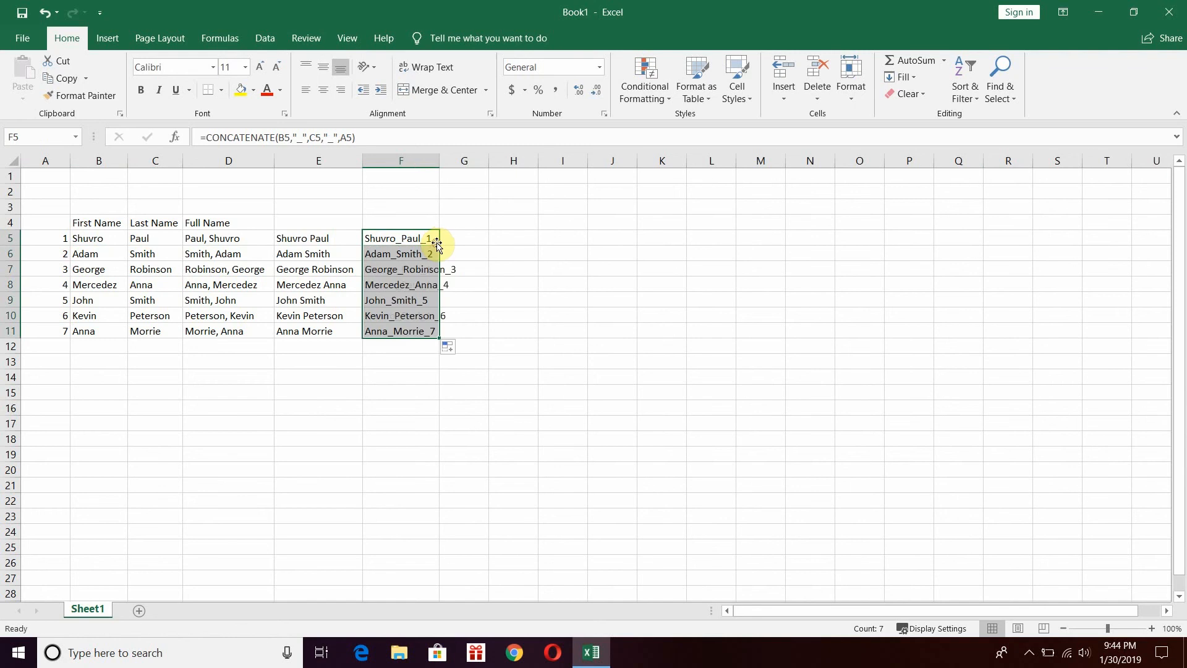
double_click(438, 157)
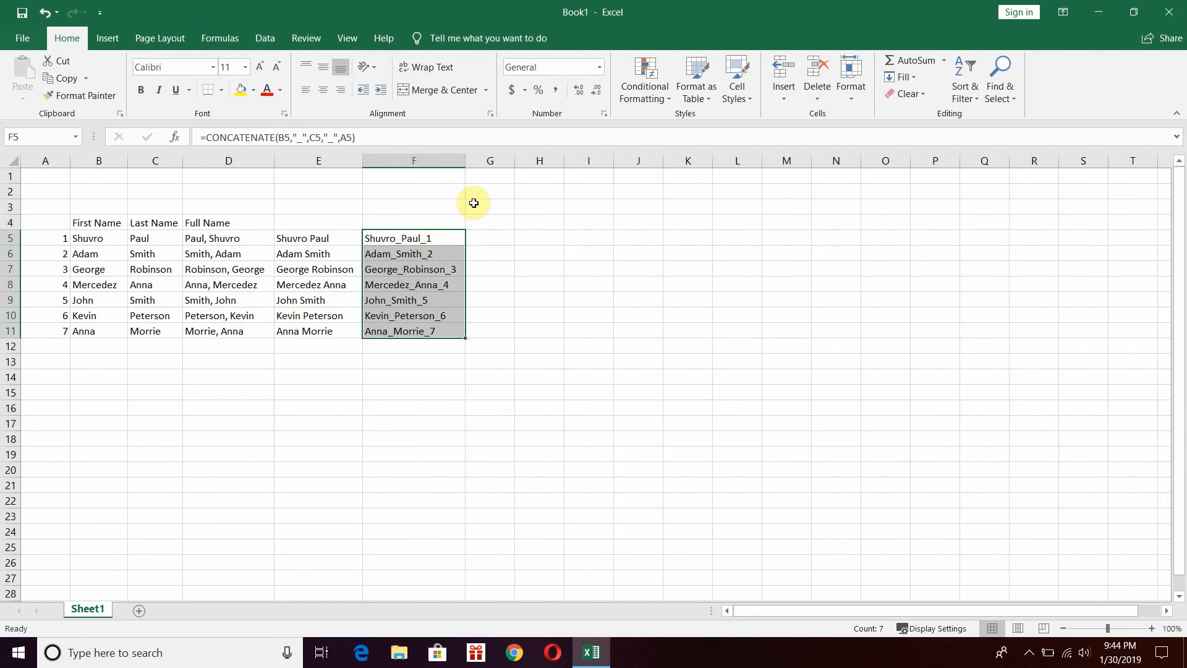